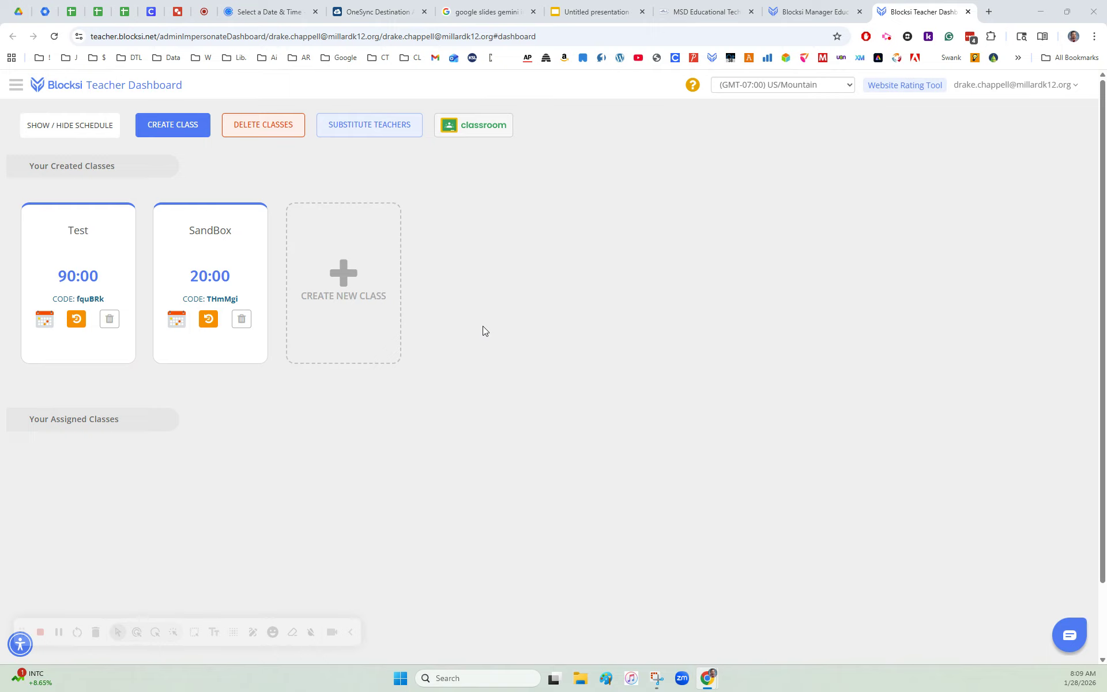
Step: Create a class named All Biology with a 50-minute duration and a red class color
click(349, 279)
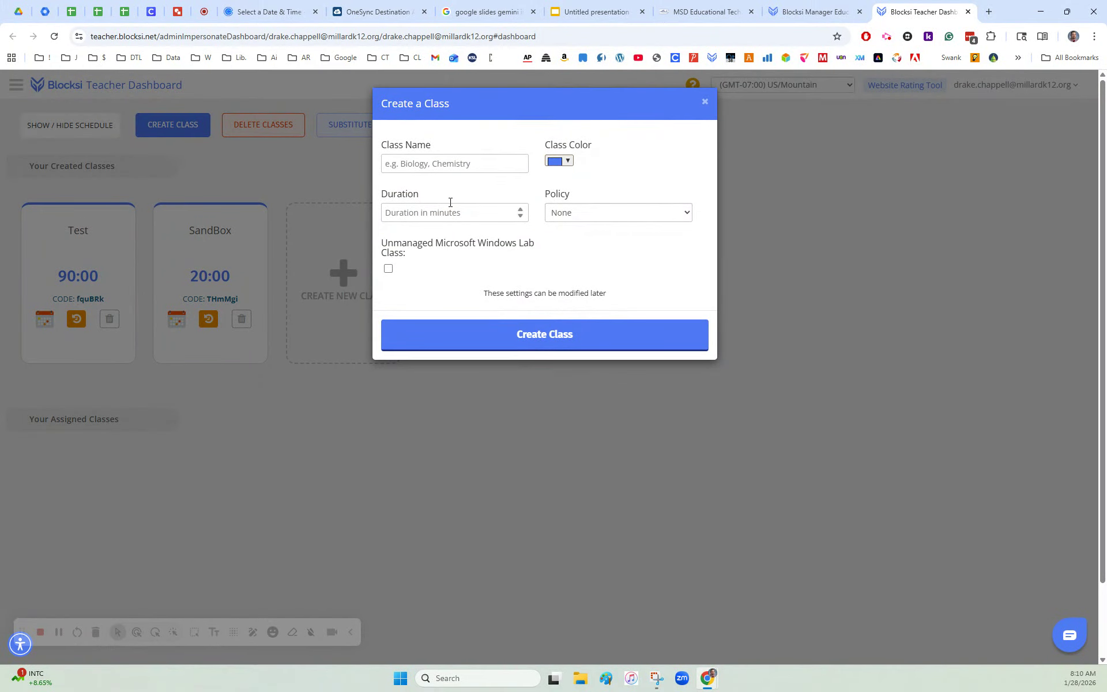
click(460, 160)
click(468, 188)
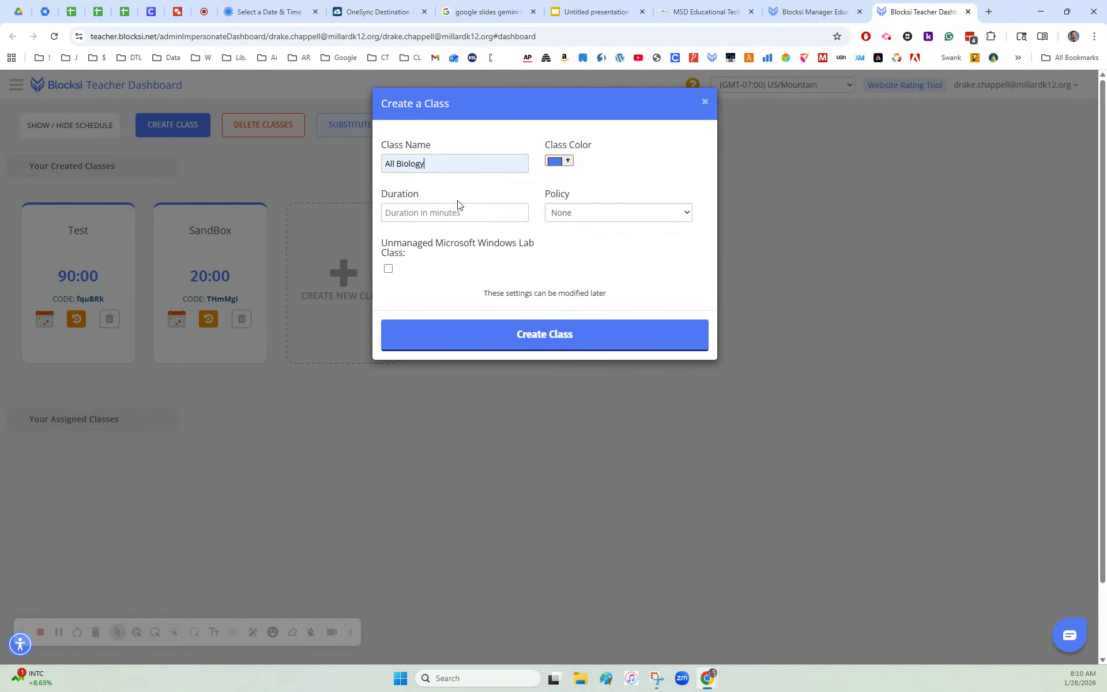
click(451, 212)
text(50)
click(569, 161)
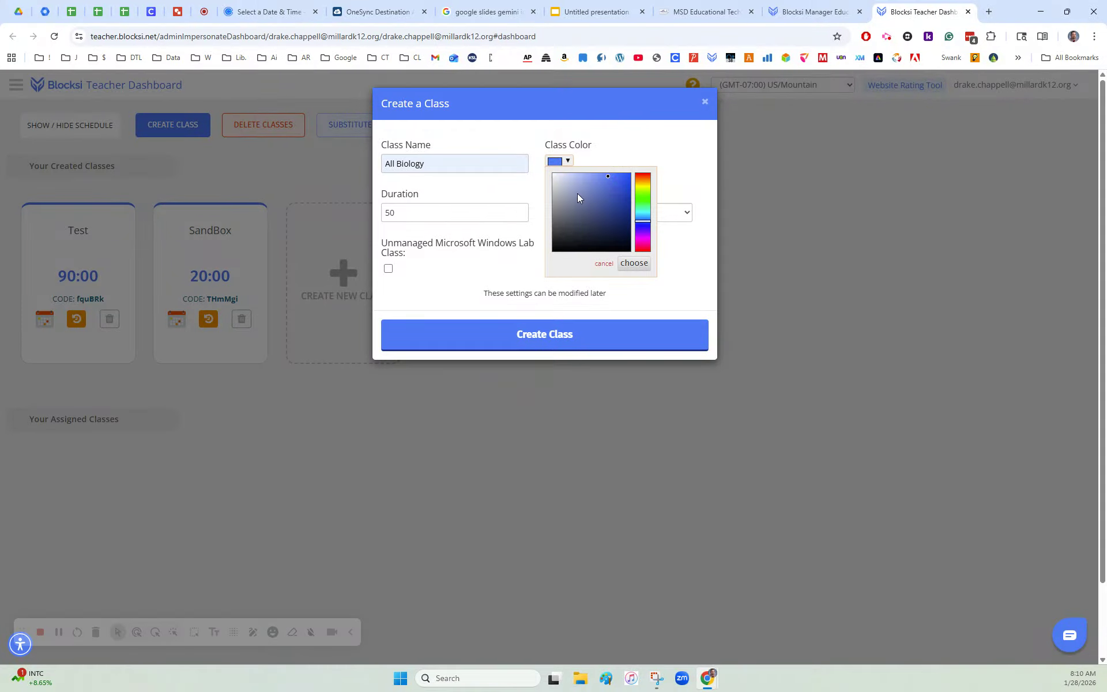
click(643, 174)
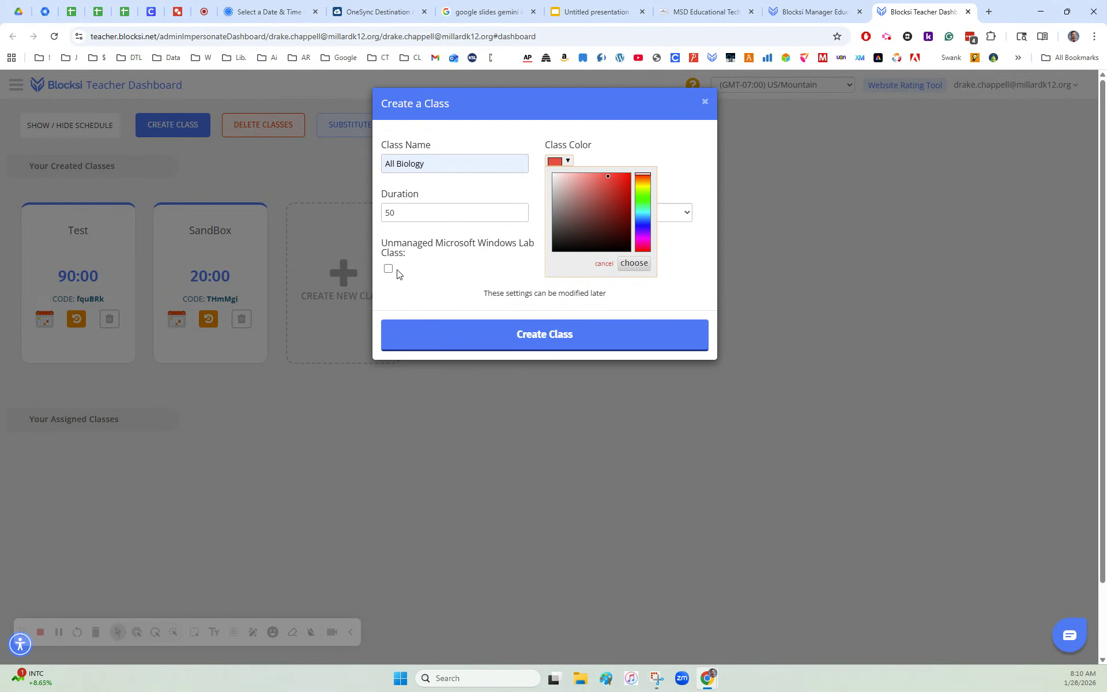
click(518, 337)
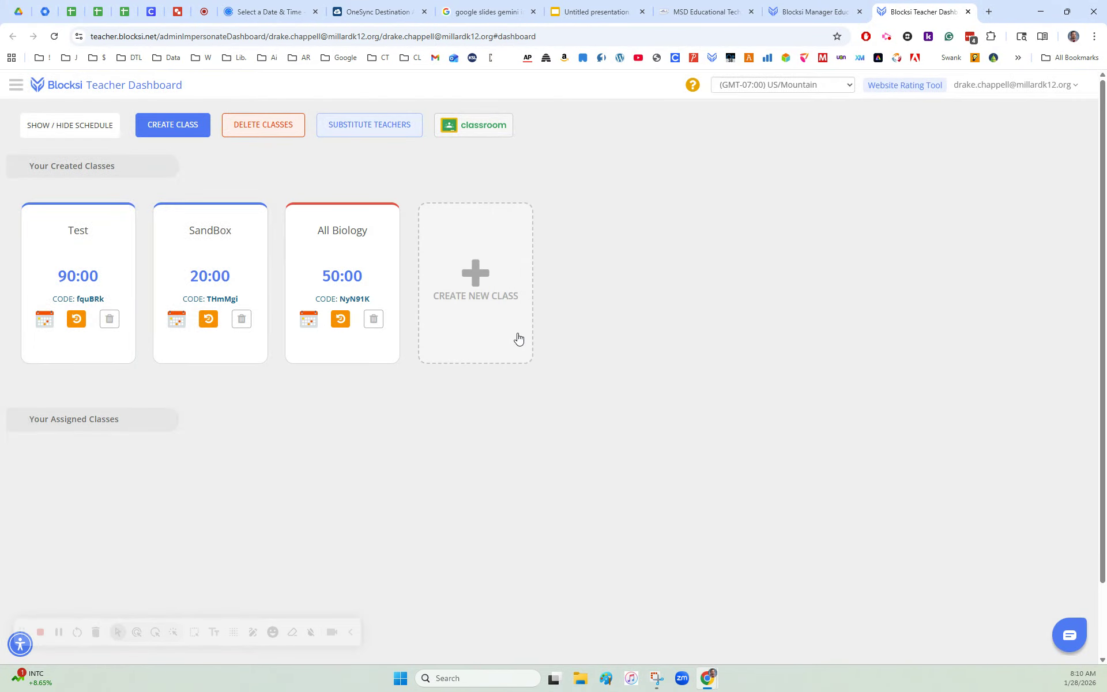
Step: Open the All Biology class's student enrollment and search for a student by full name
click(353, 232)
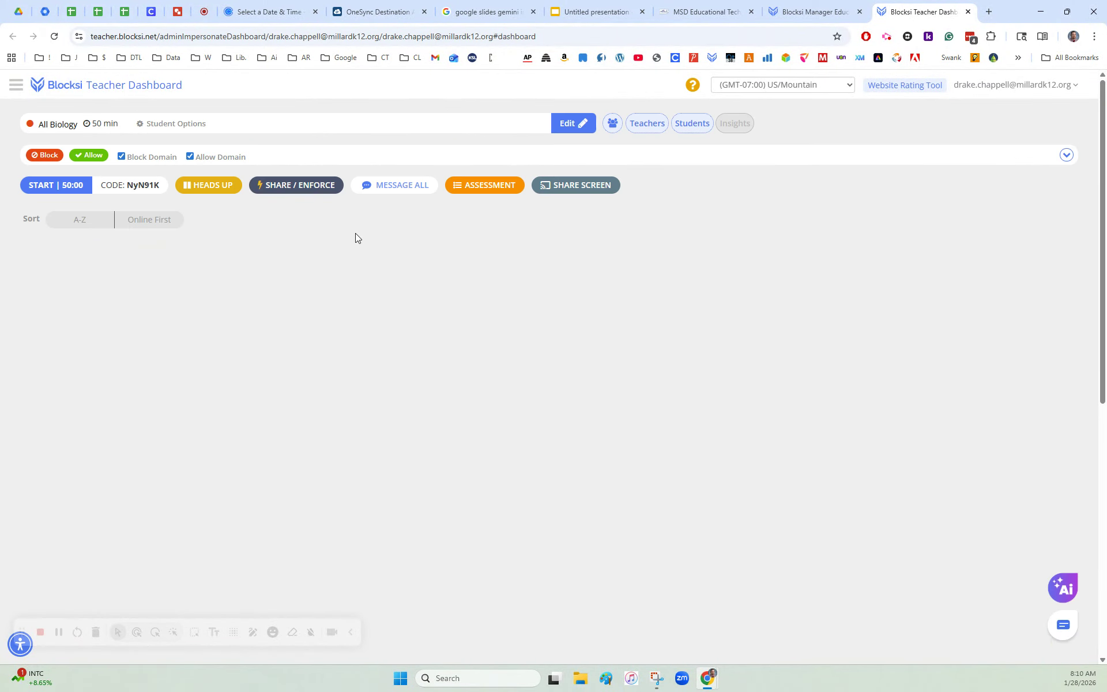
click(694, 127)
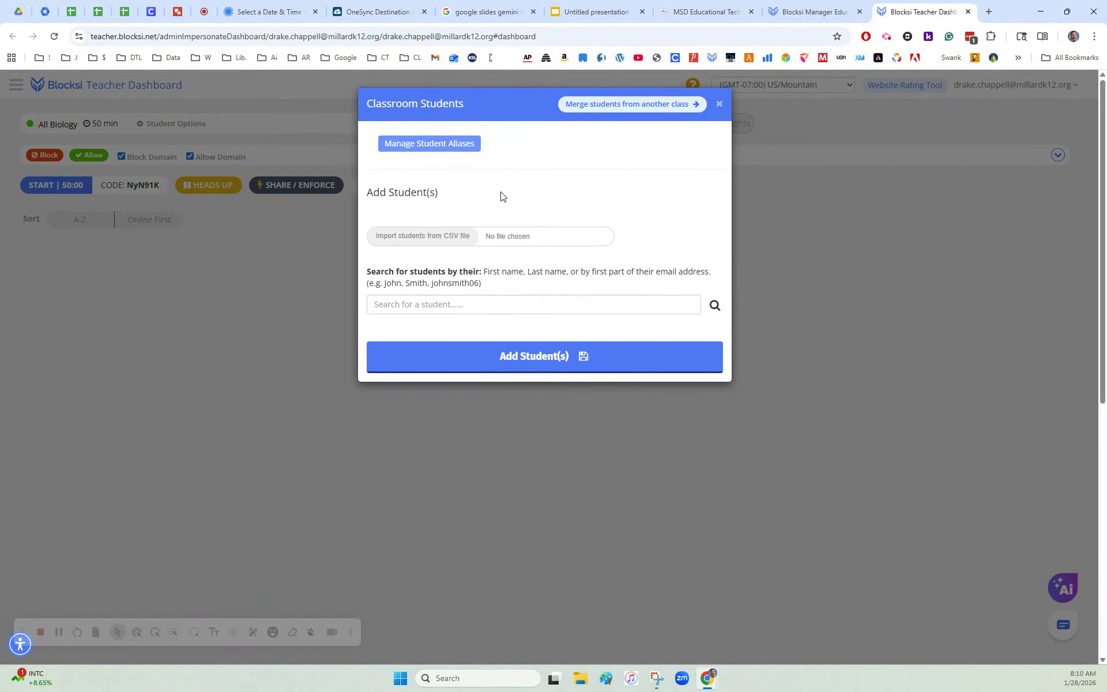
click(479, 304)
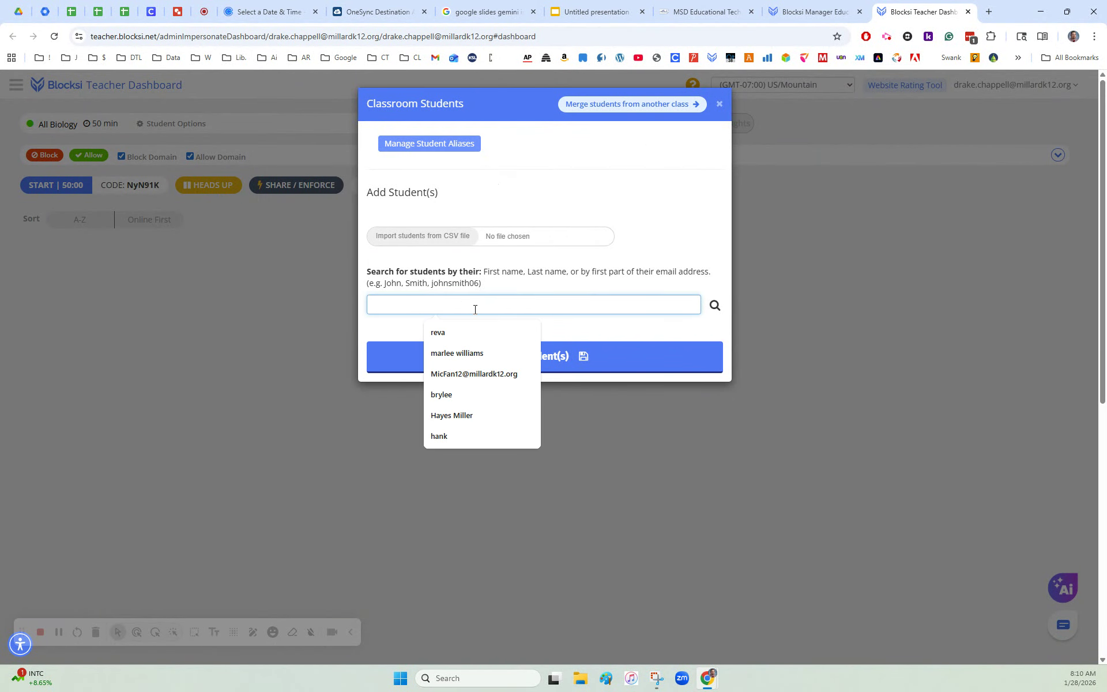
click(471, 353)
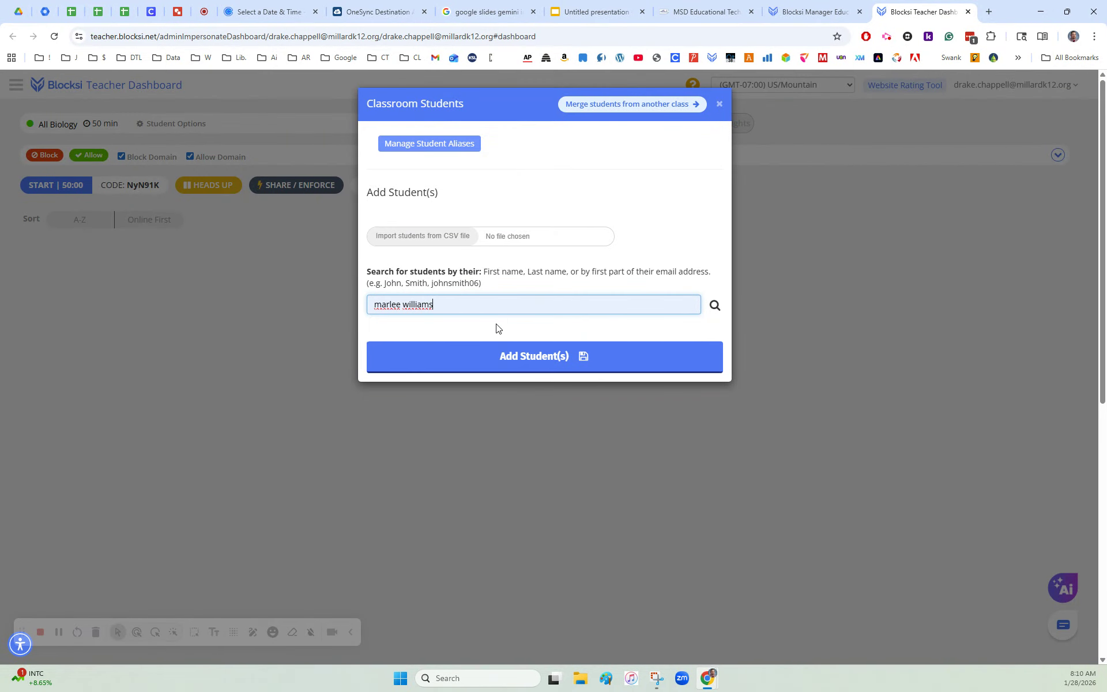
click(715, 307)
Step: Search for another student by first name and select the match for enrollment, closing without adding anyone
drag(479, 306, 327, 304)
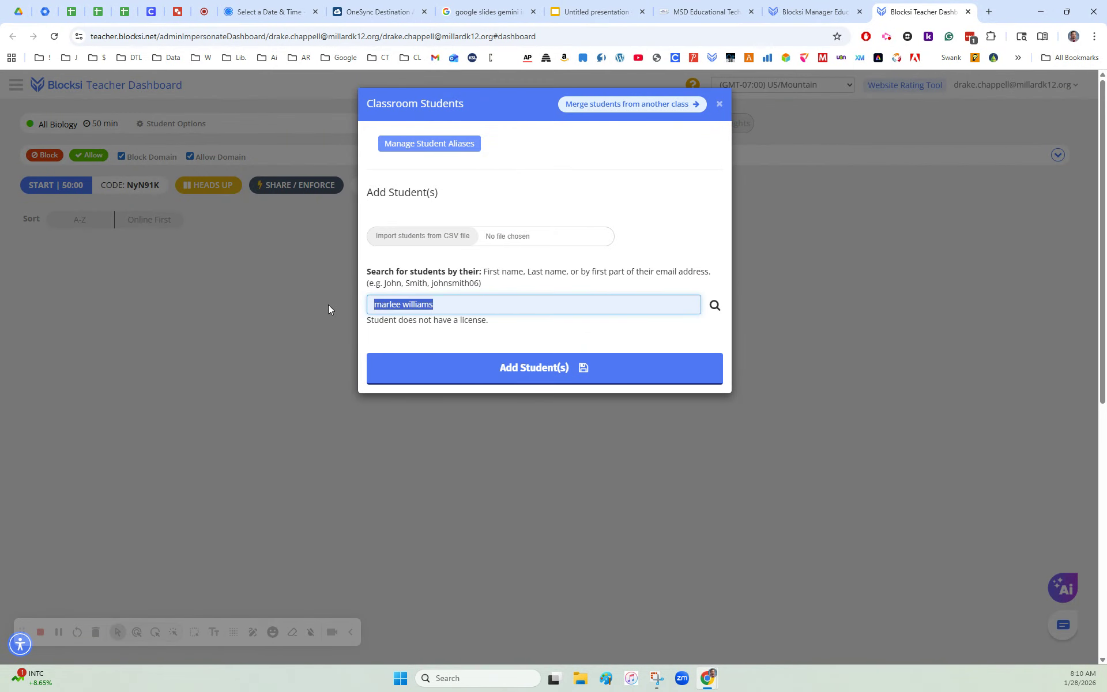
key(BackSpace)
text(packer)
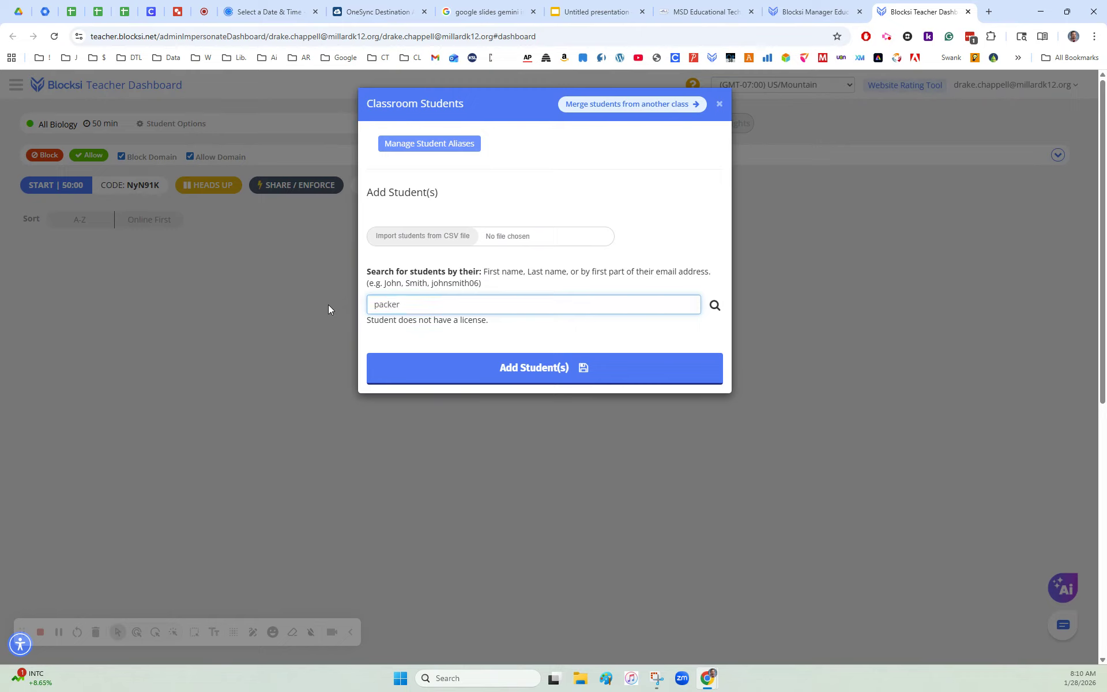
key(Return)
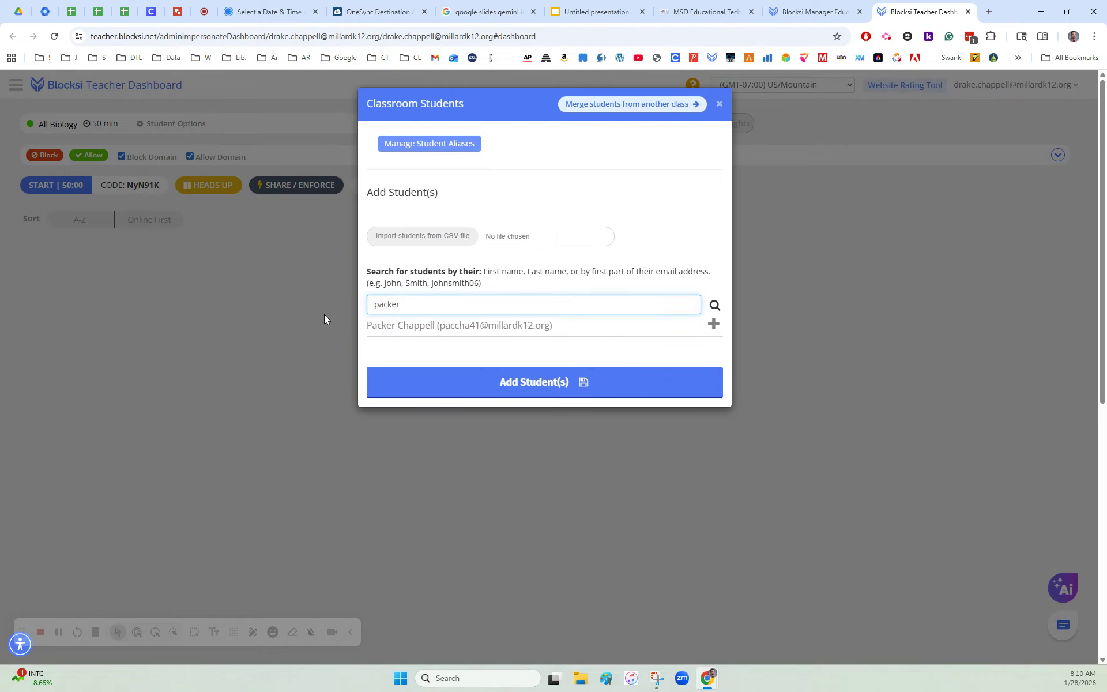
click(713, 326)
drag(423, 303, 323, 298)
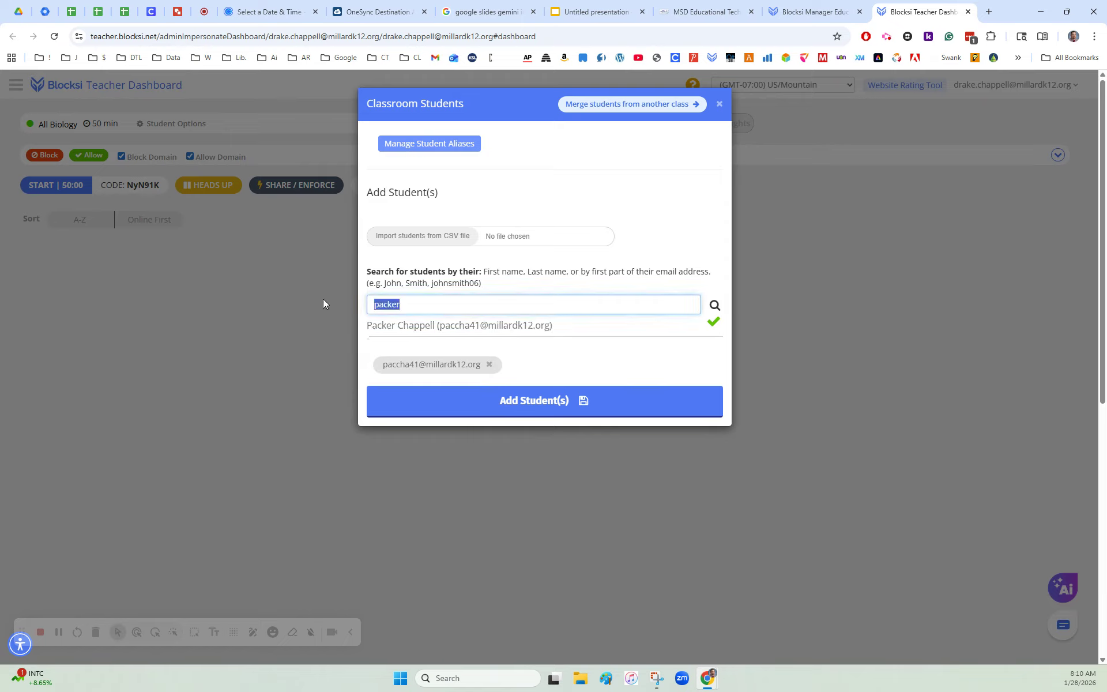
key(BackSpace)
click(721, 105)
Step: Review the analytics of the SandBox class's 09/09/2025 session from its history, filtered to a single student
click(107, 85)
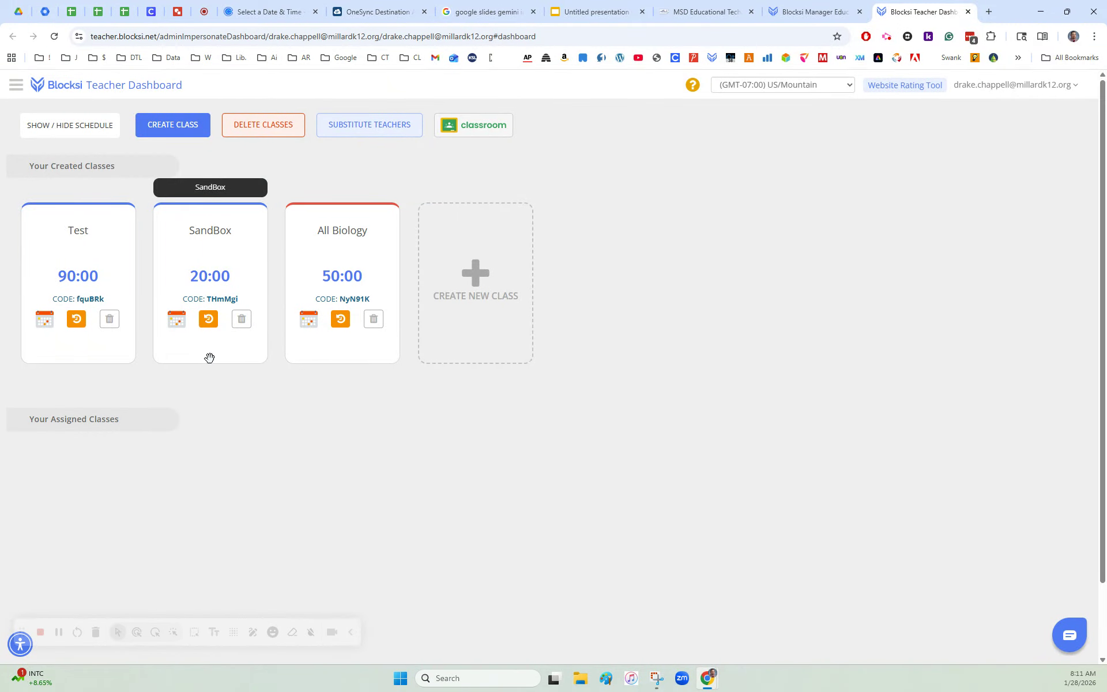
click(209, 320)
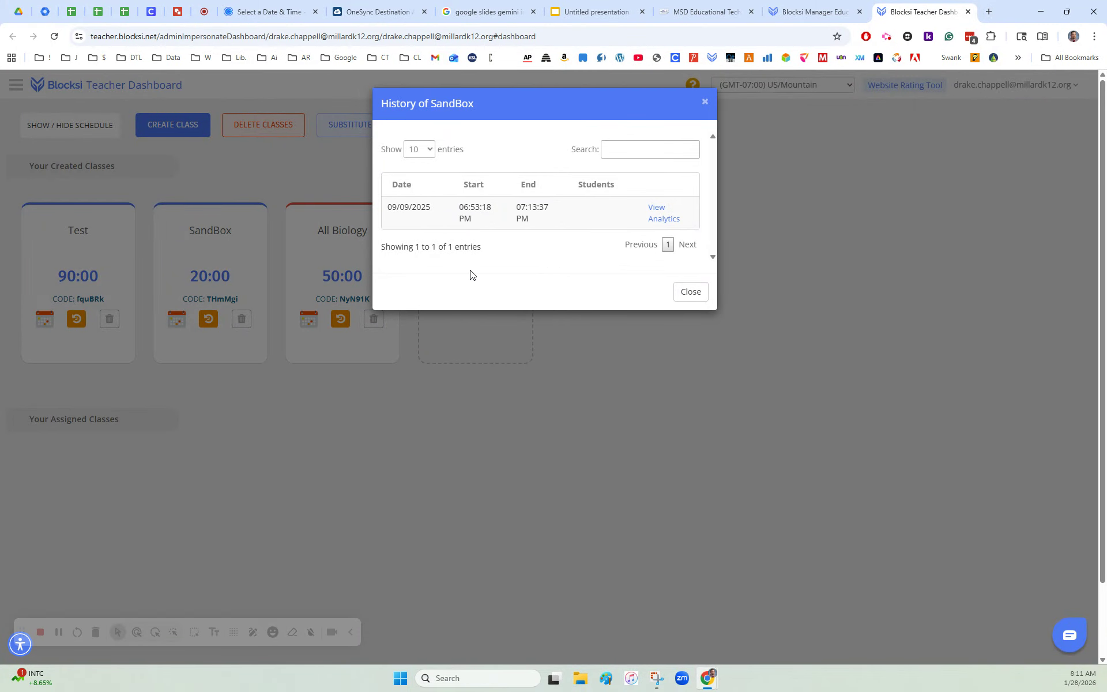
click(664, 219)
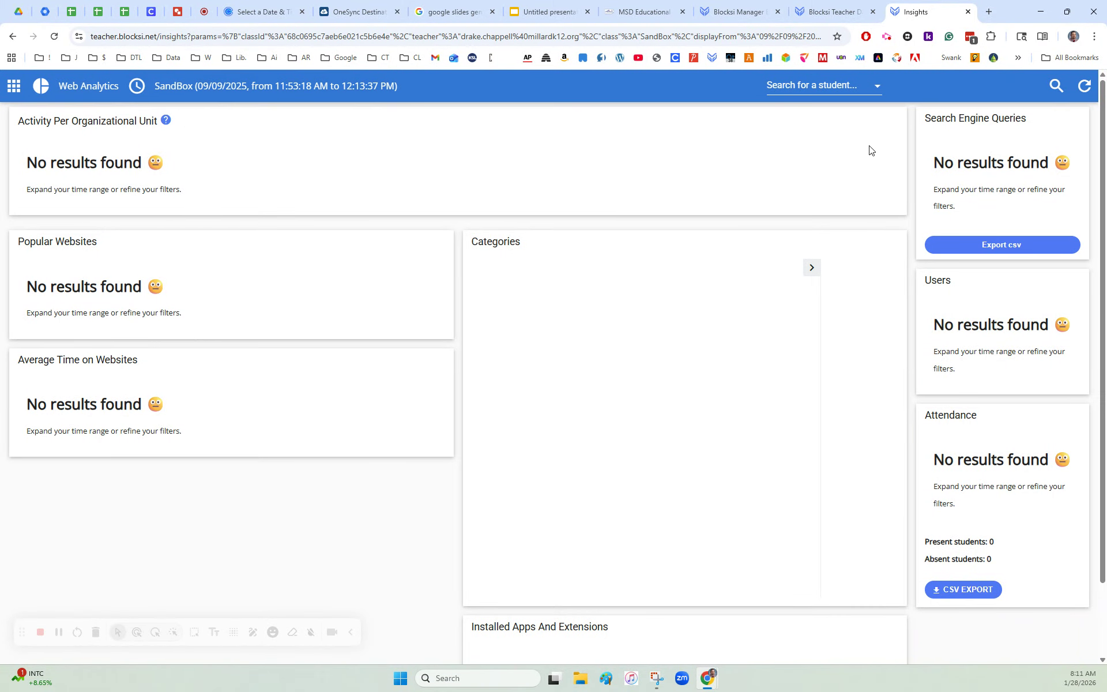
click(849, 89)
click(815, 131)
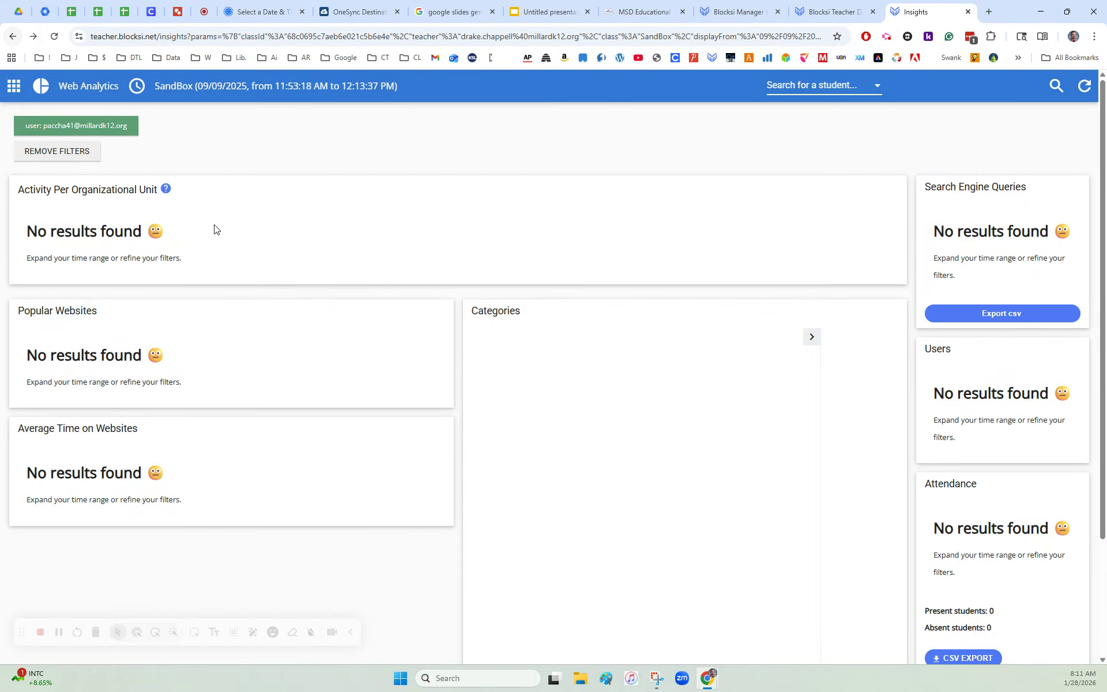
click(812, 18)
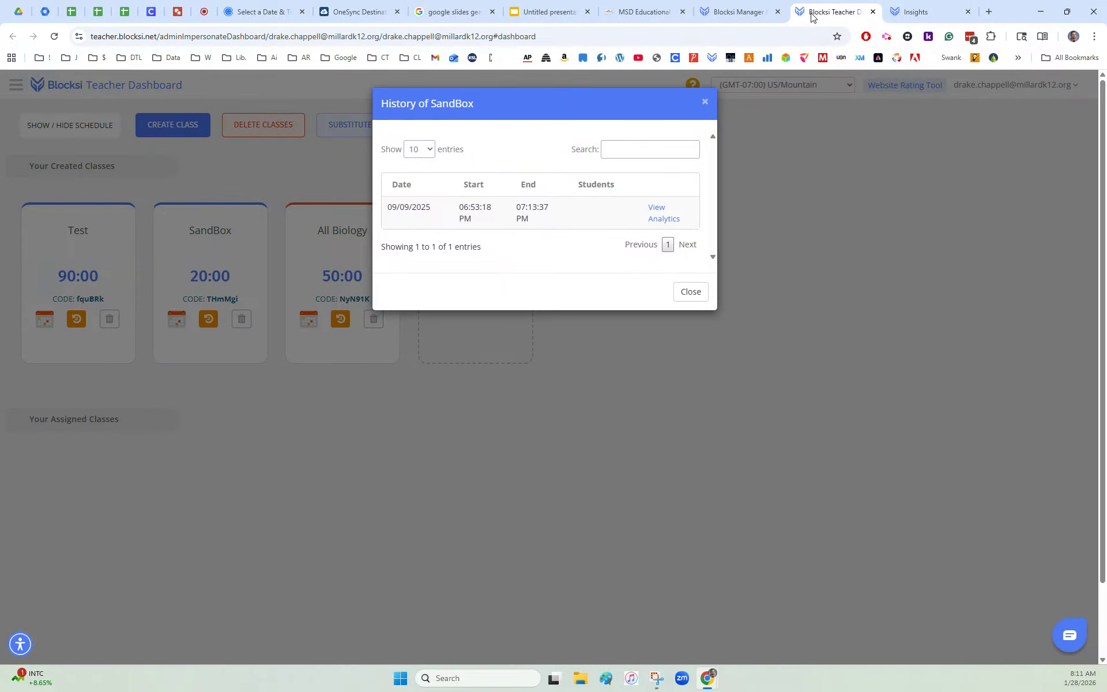
click(705, 102)
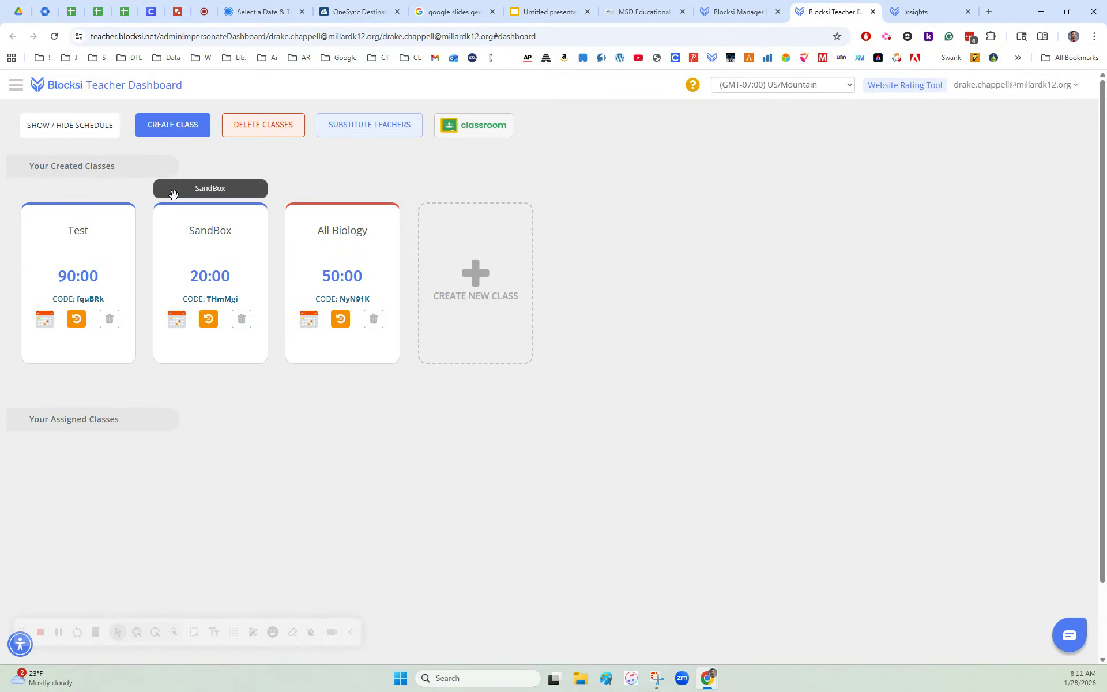
Step: Start a session of the SandBox class and, with its URL lists expanded, turn off Allow Domain
click(221, 232)
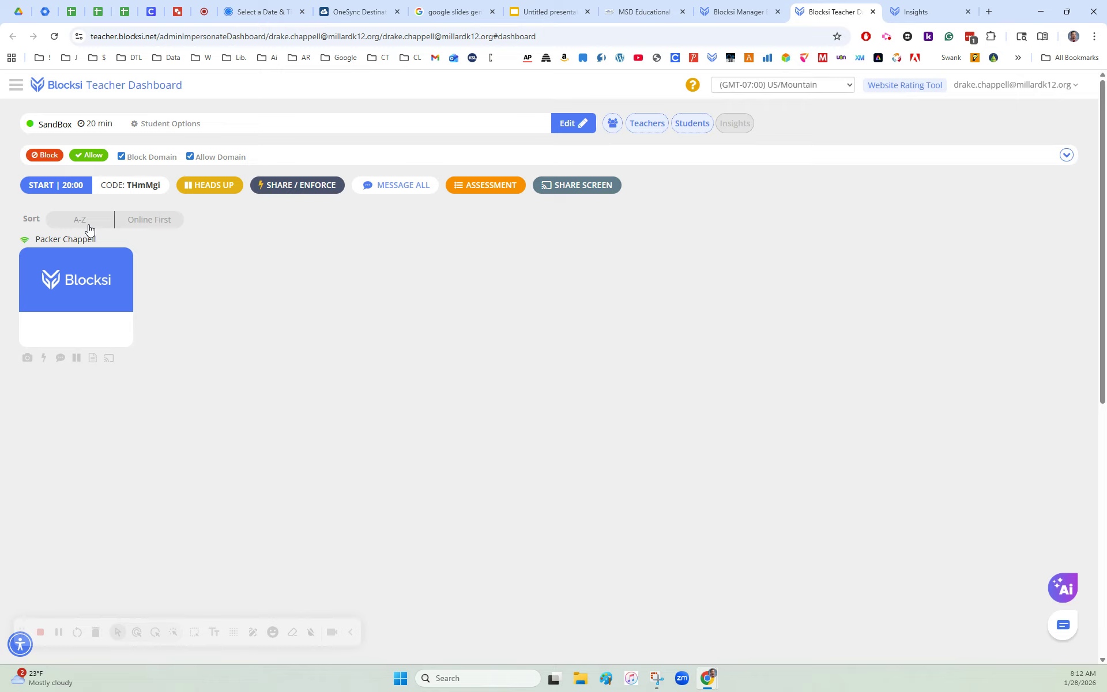
click(50, 193)
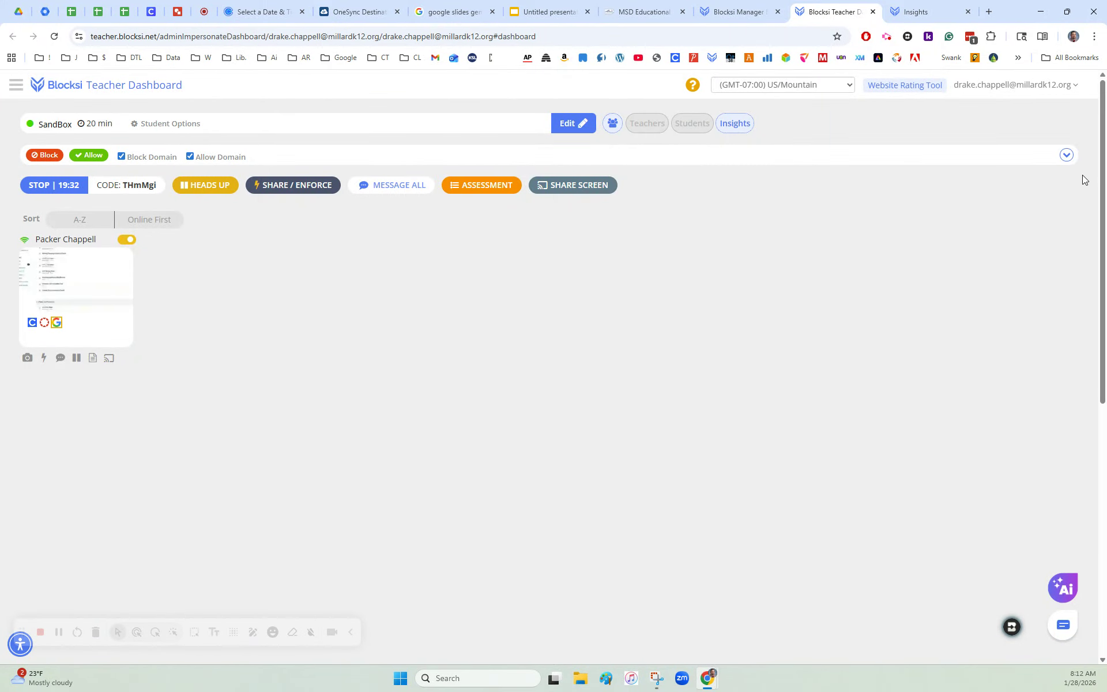
click(1068, 156)
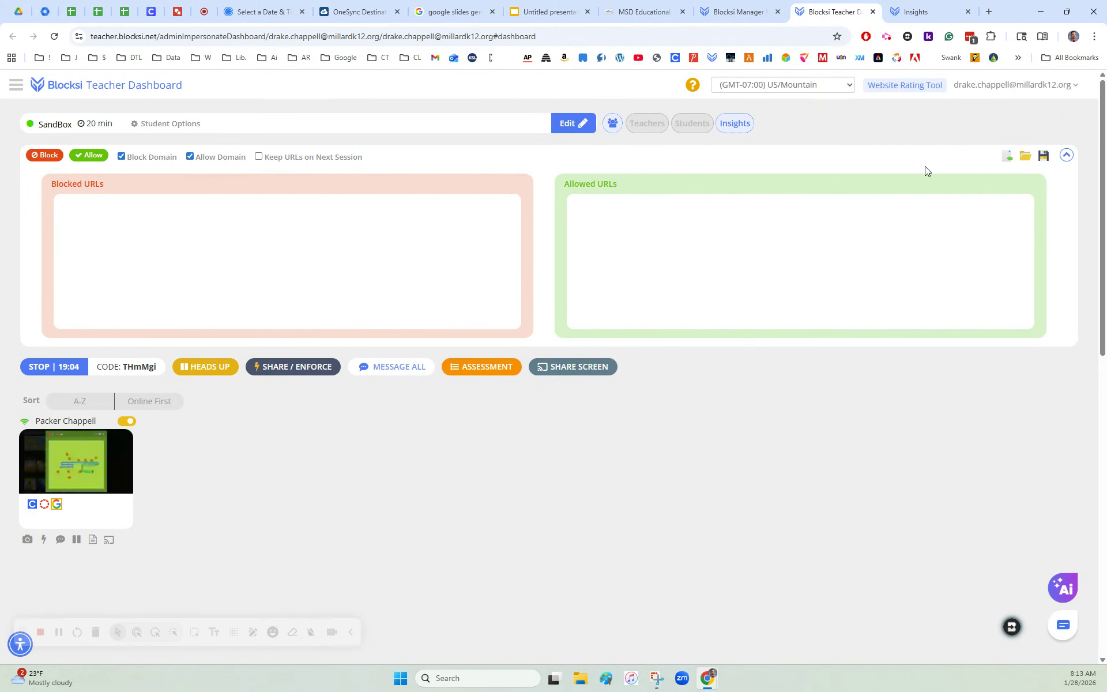
click(190, 156)
Step: Look at the Block Pages URL entry for the class session without blocking any page
click(45, 155)
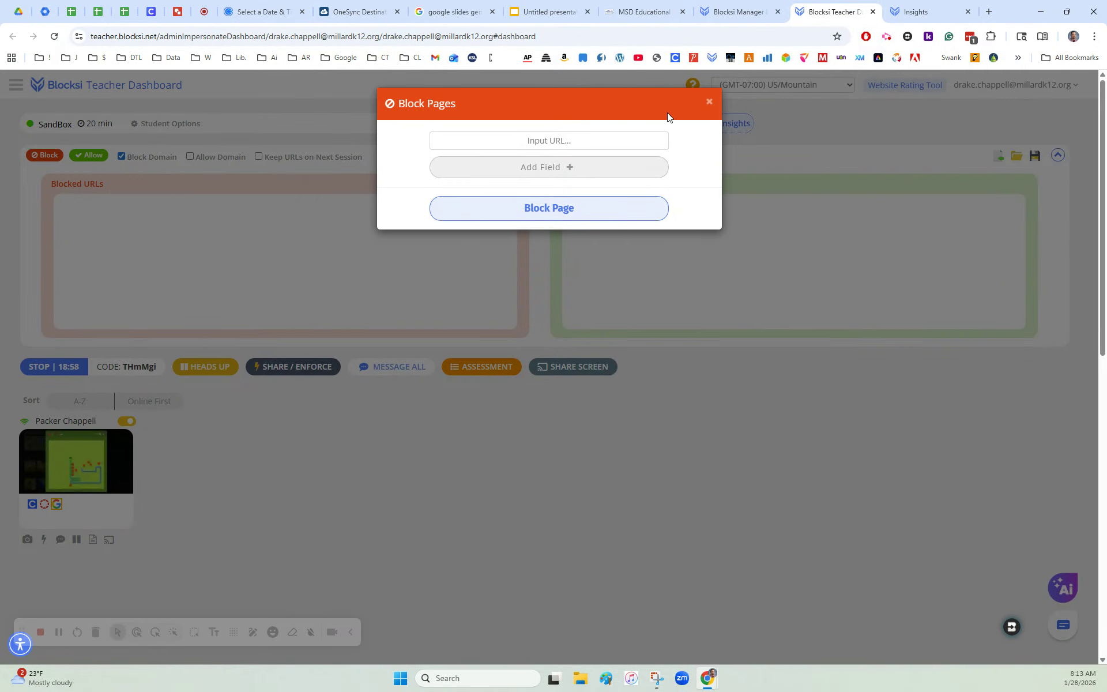
click(528, 142)
click(708, 103)
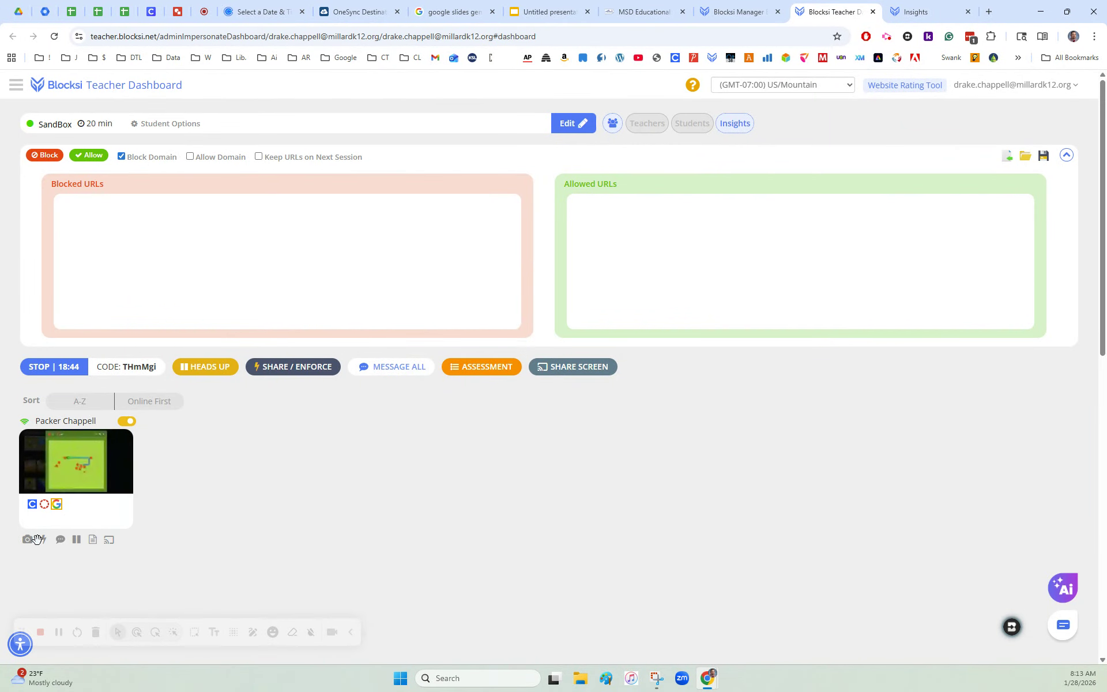
Step: Send the connected student the chat message "Quit playing games!"
mouse_move(67, 477)
mouse_move(54, 502)
click(61, 543)
text(Quit )
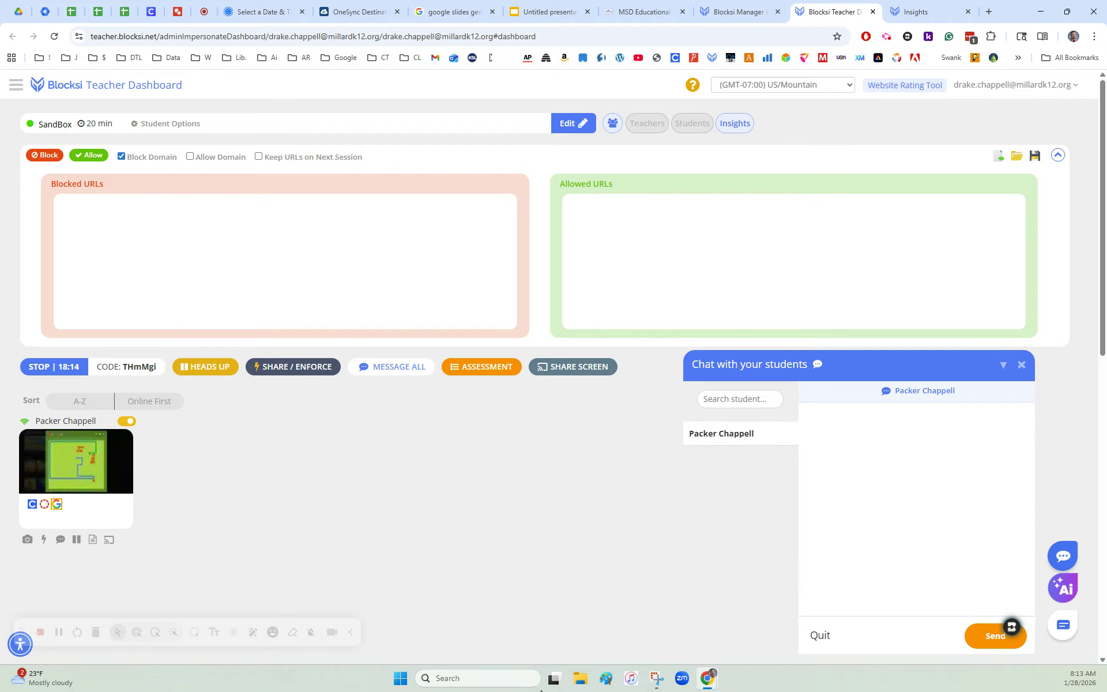
text(playing games)
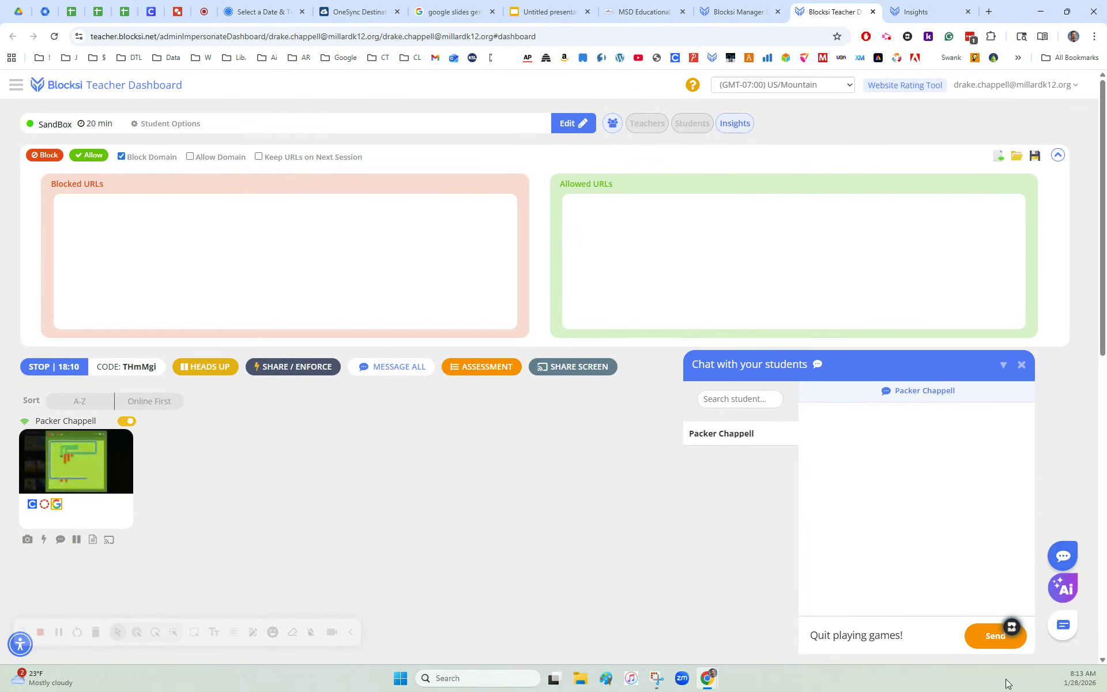
text(!)
click(987, 645)
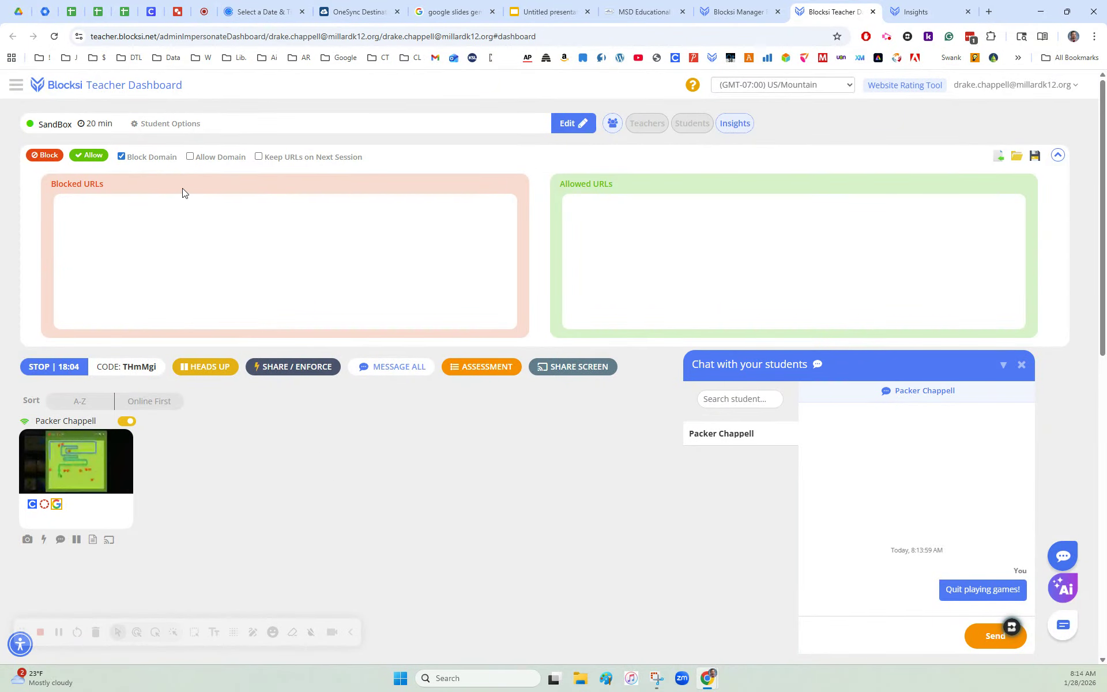
Step: Enable the Raise Hand and Quick Chat student features for the session, and minimize the student chat
click(167, 123)
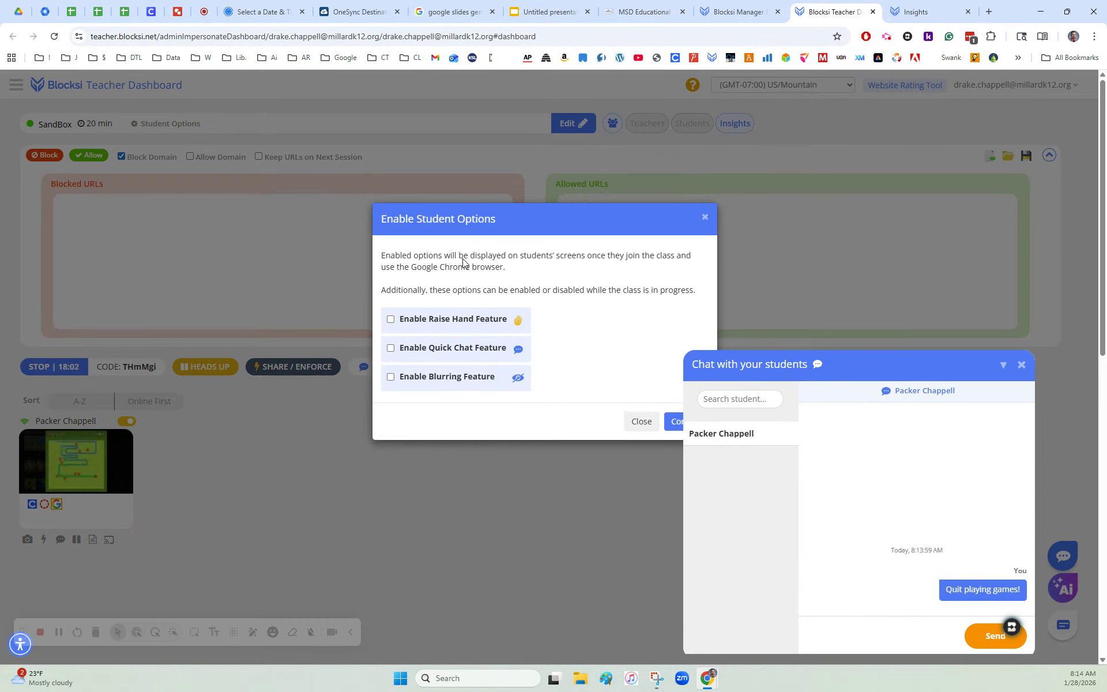
click(392, 320)
click(390, 350)
click(676, 425)
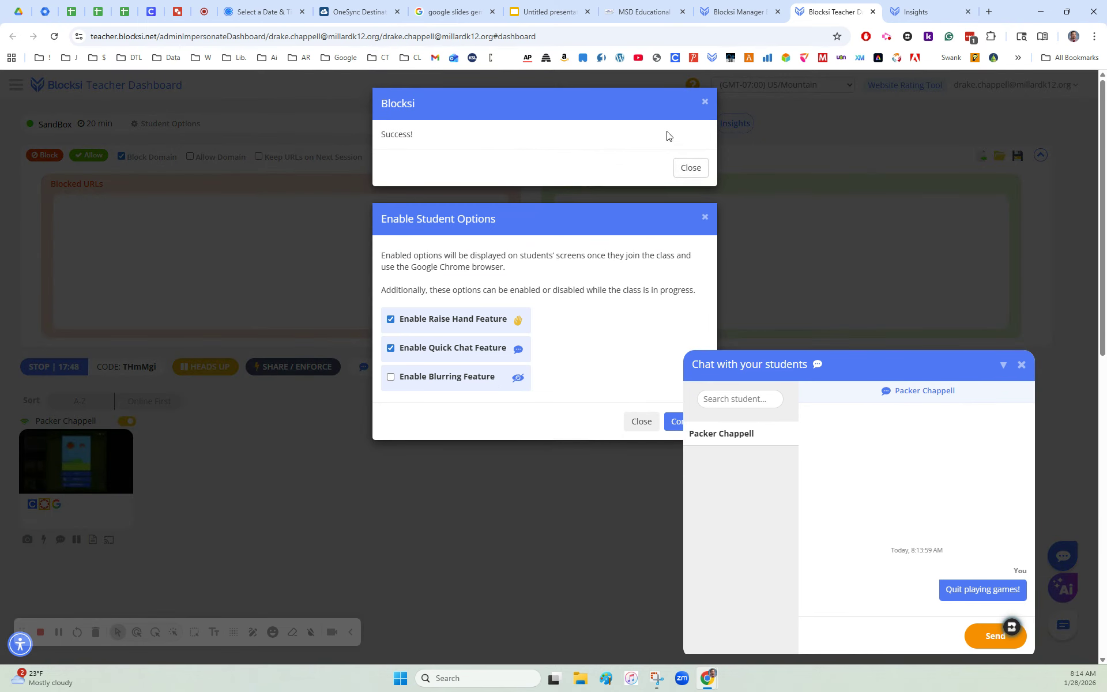
click(685, 169)
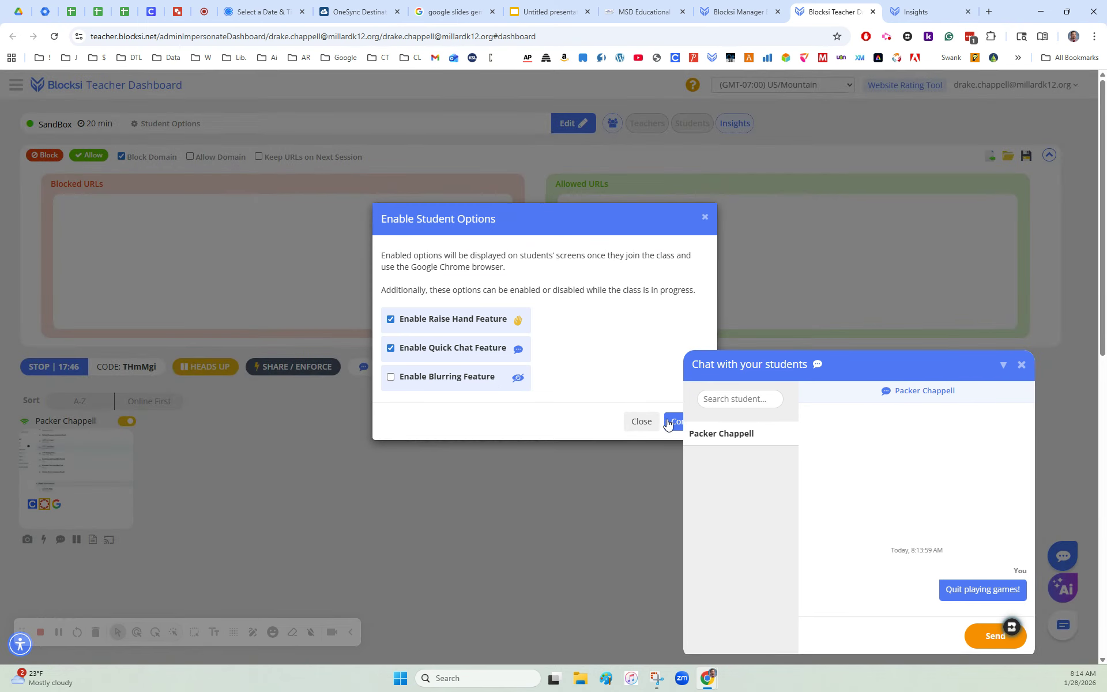
click(705, 217)
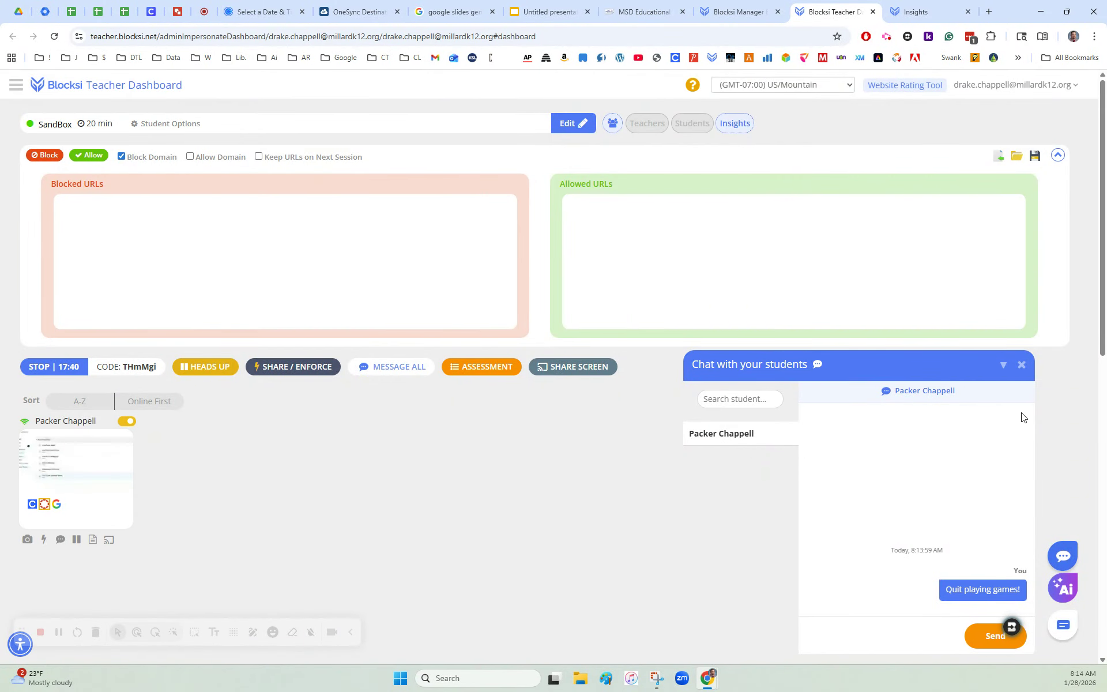
click(1004, 365)
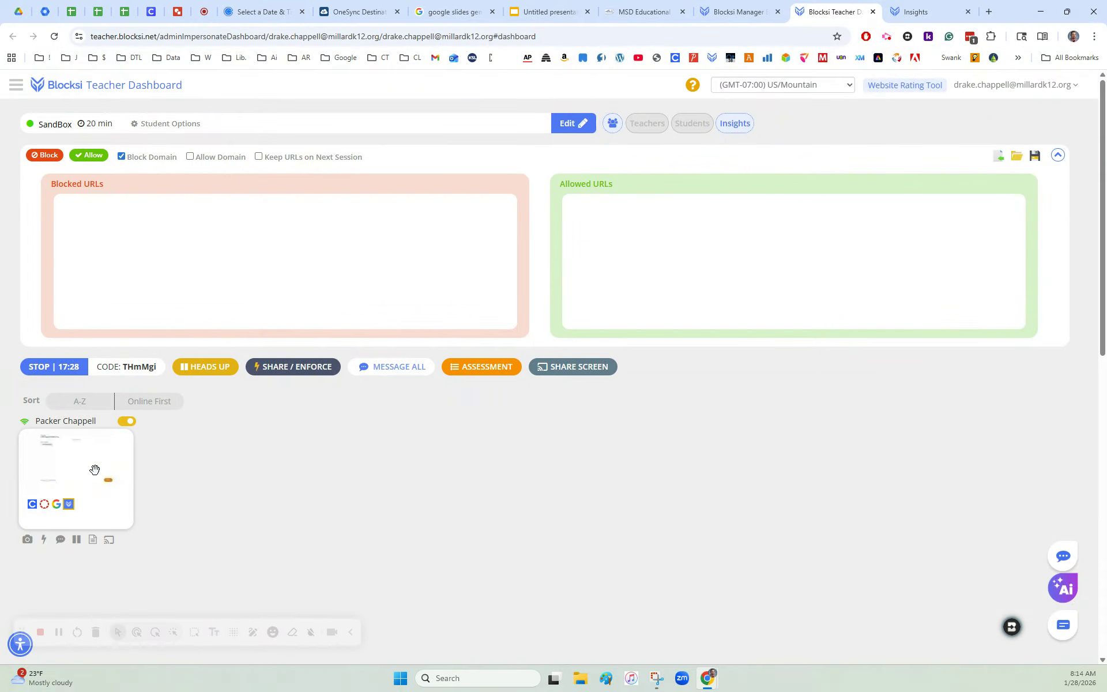
Step: Look at the Heads Up duration and group settings without applying them
click(193, 367)
click(458, 151)
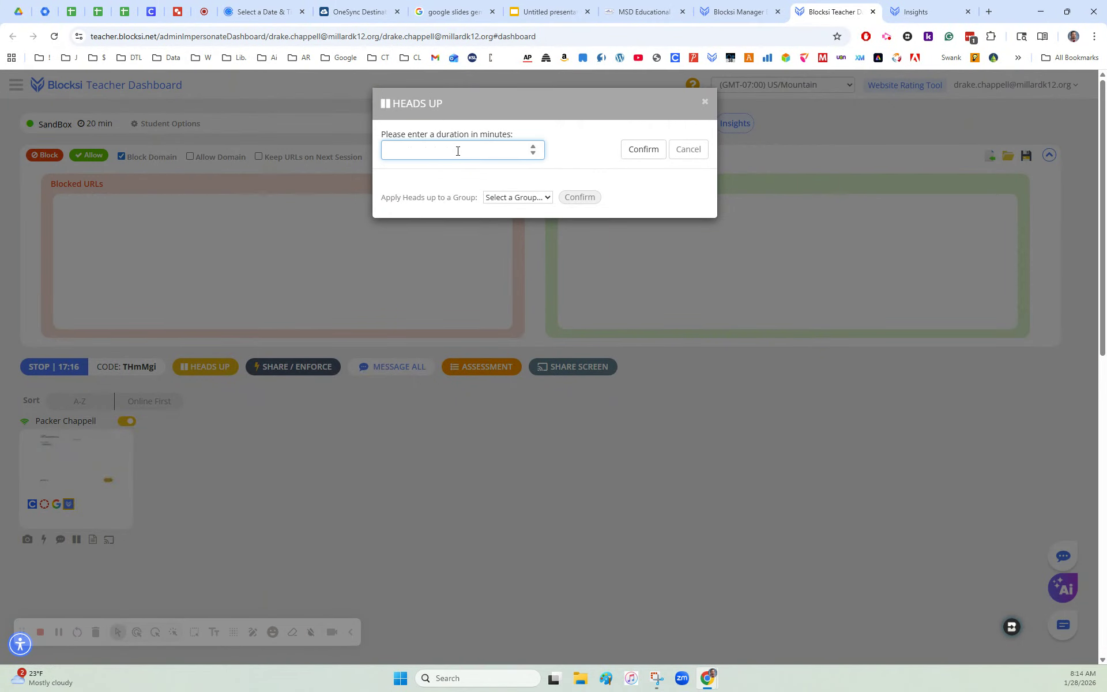
click(706, 105)
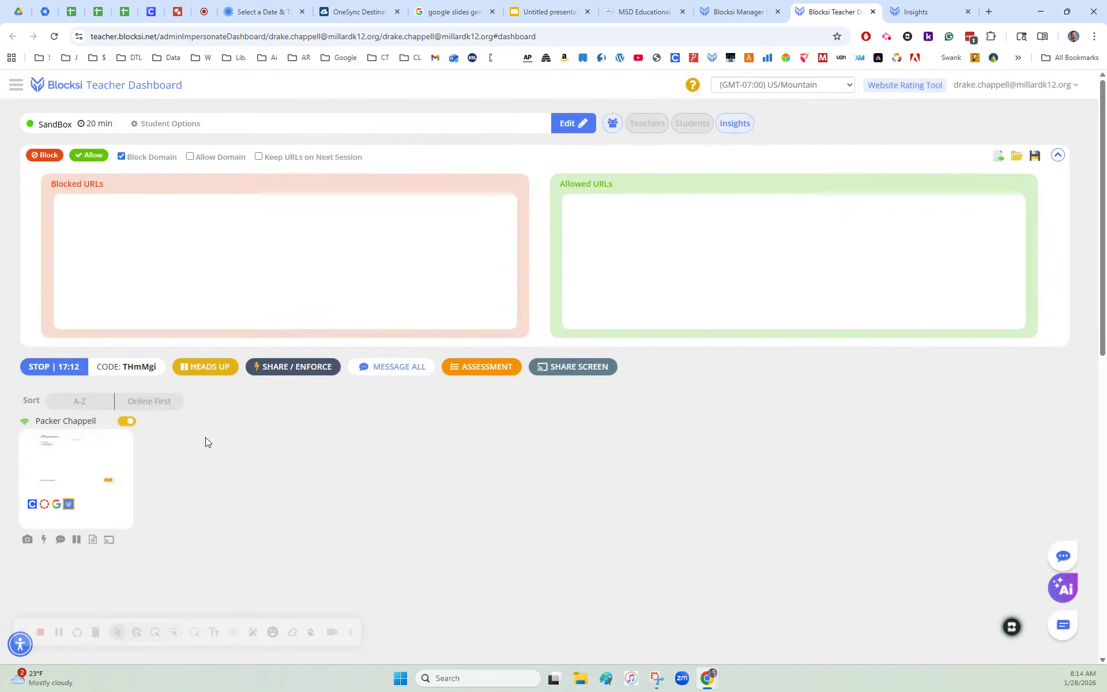
click(309, 368)
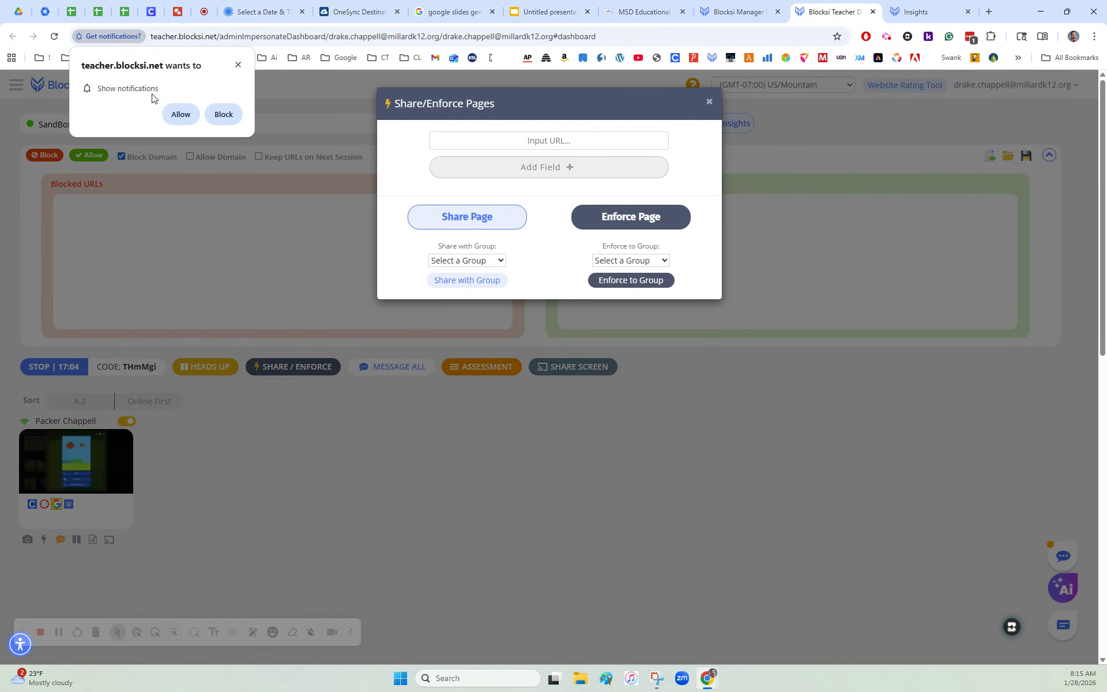
click(238, 65)
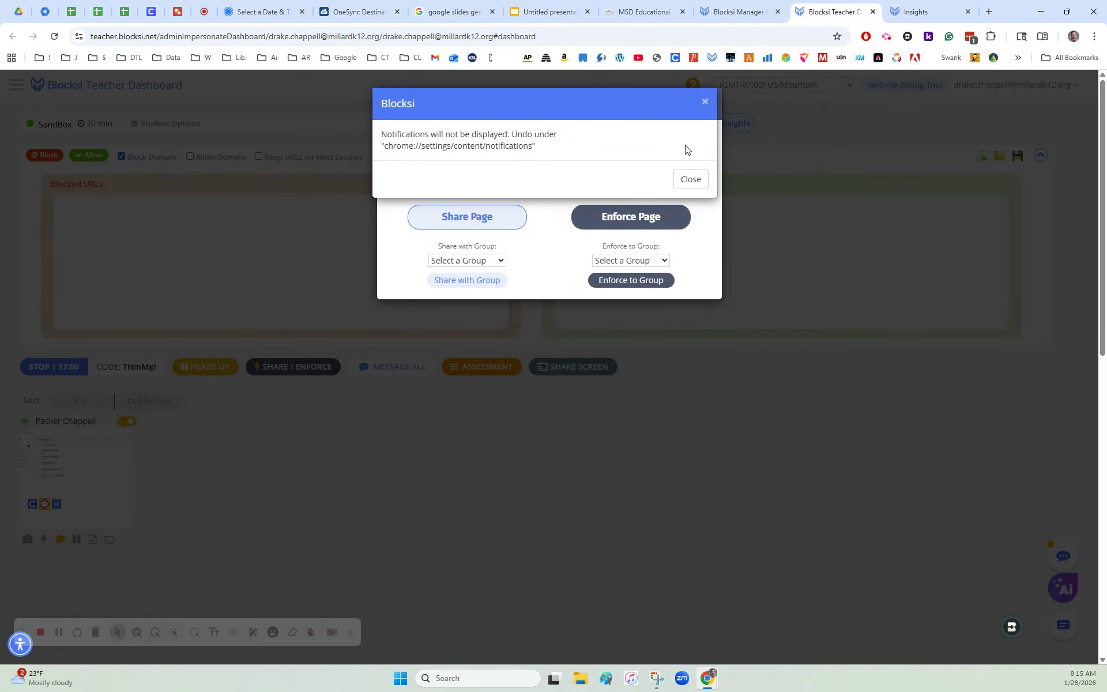
click(691, 177)
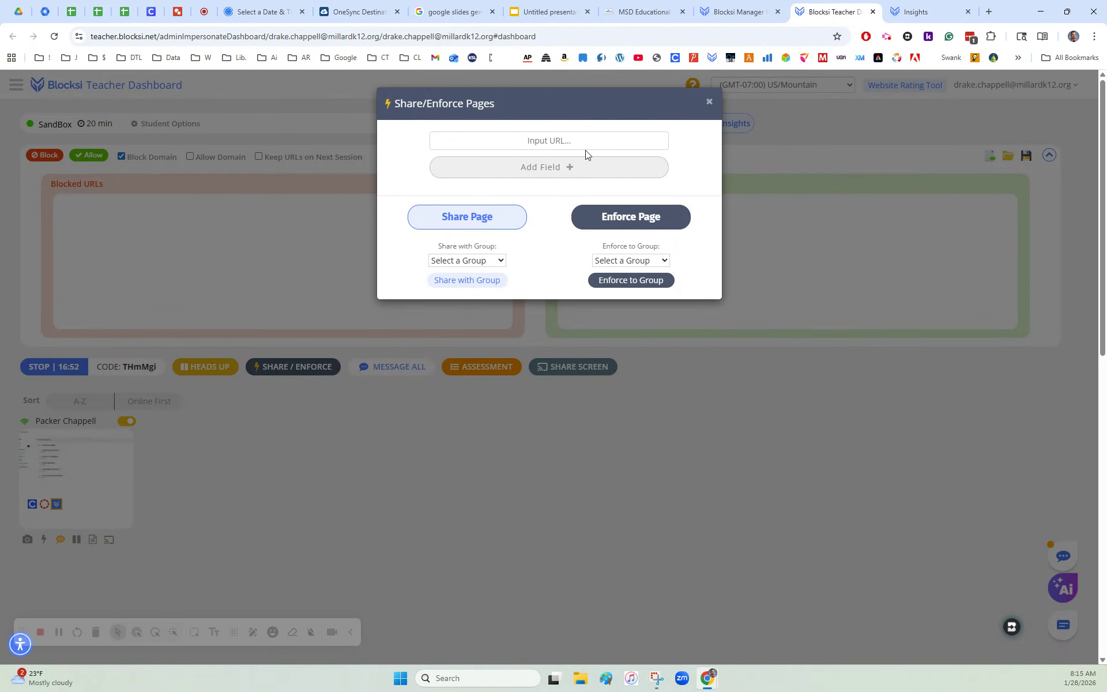
click(544, 144)
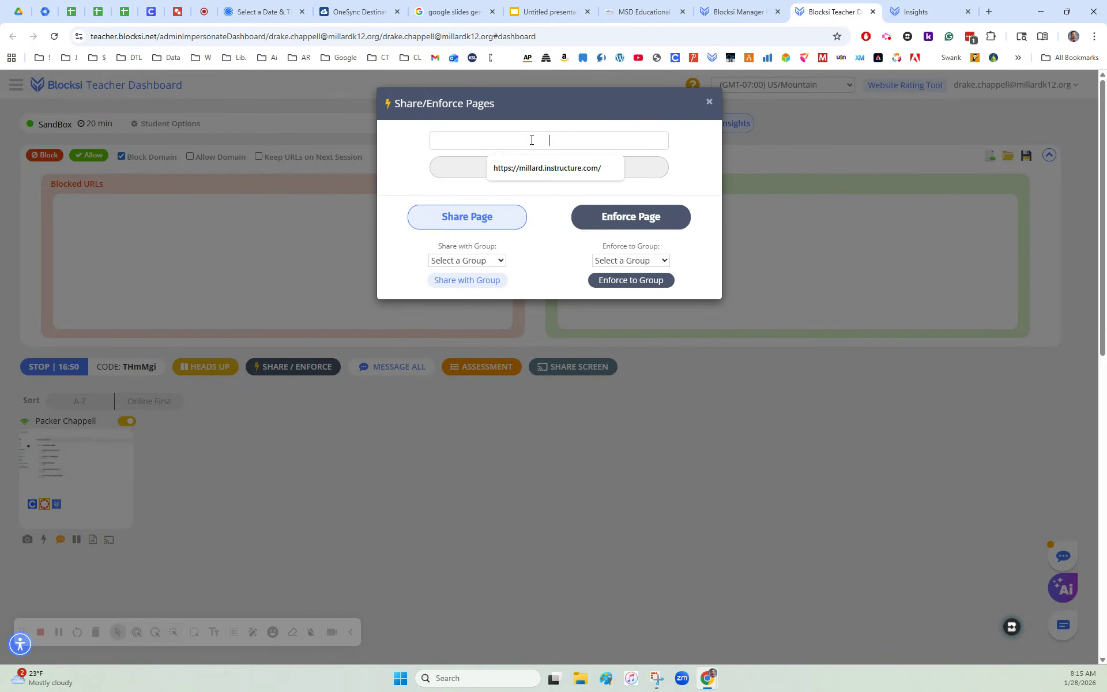
click(548, 168)
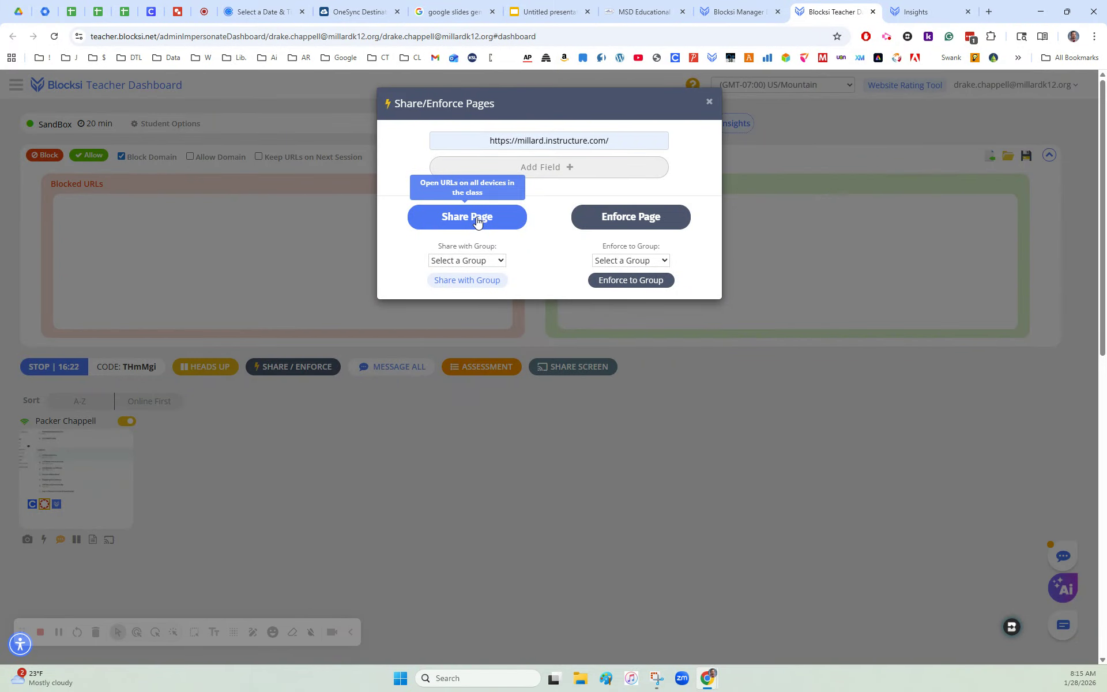
click(710, 103)
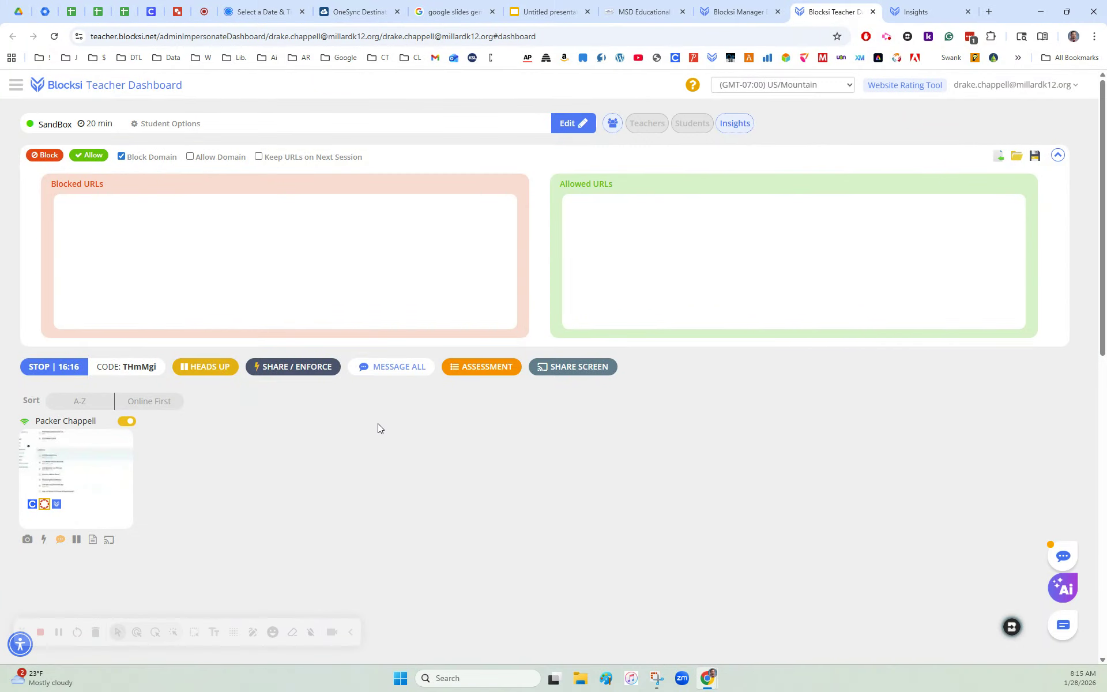
Step: Look at the SandBox class's Maximum Open Tabs setting and the Assessment mode URL options without applying any changes
click(575, 124)
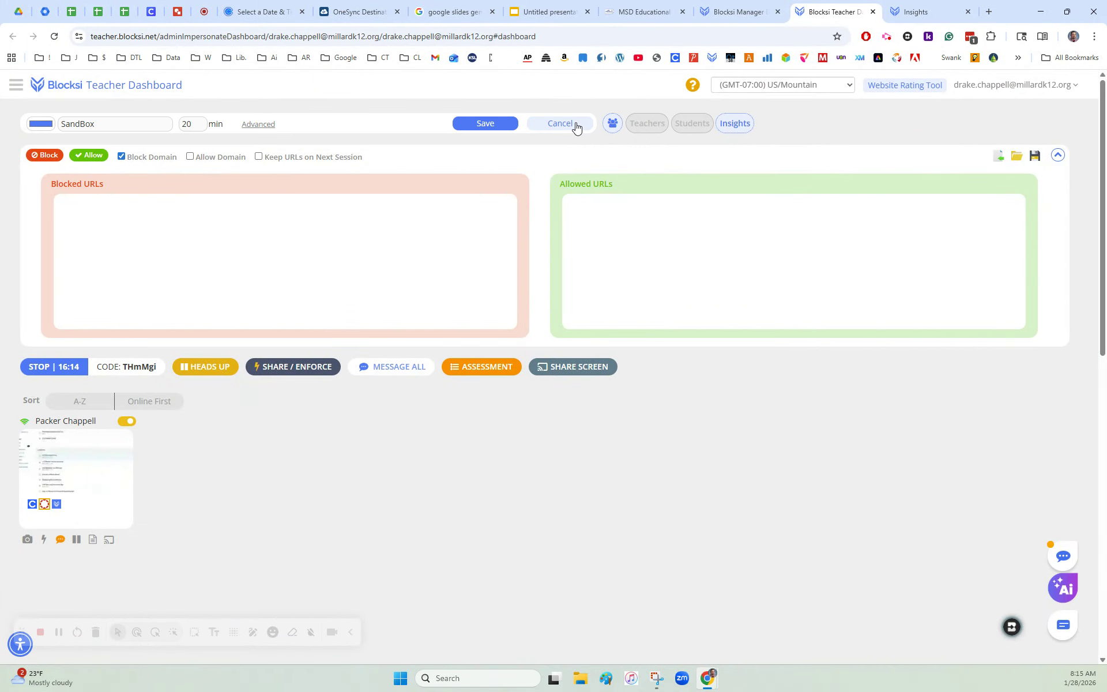
click(252, 128)
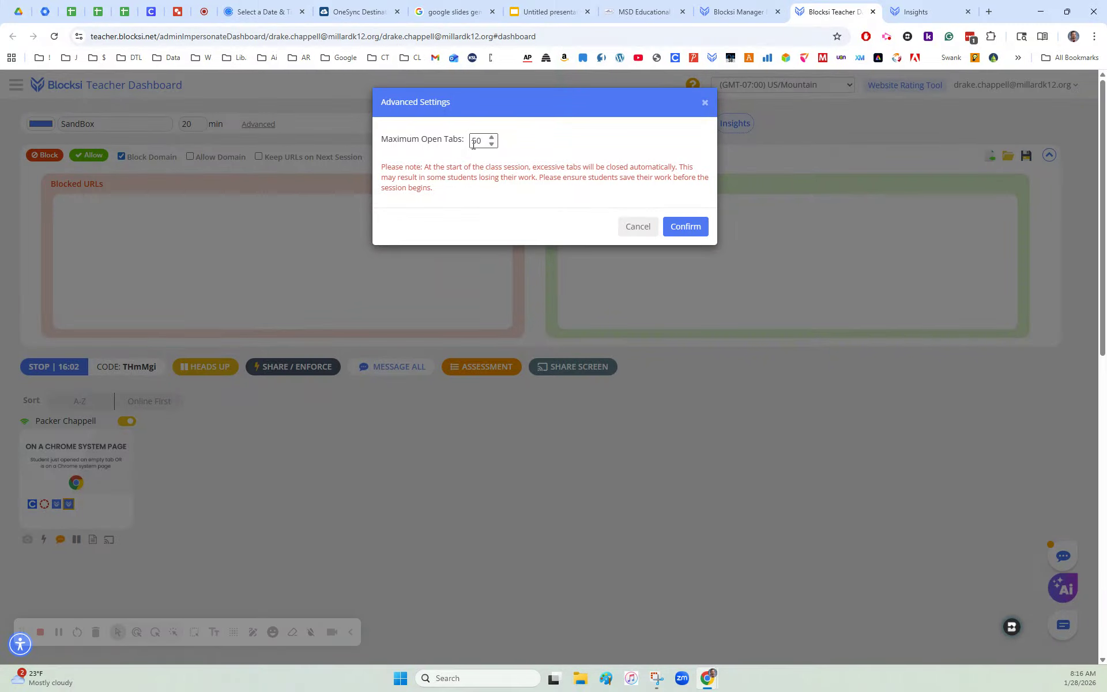
click(705, 102)
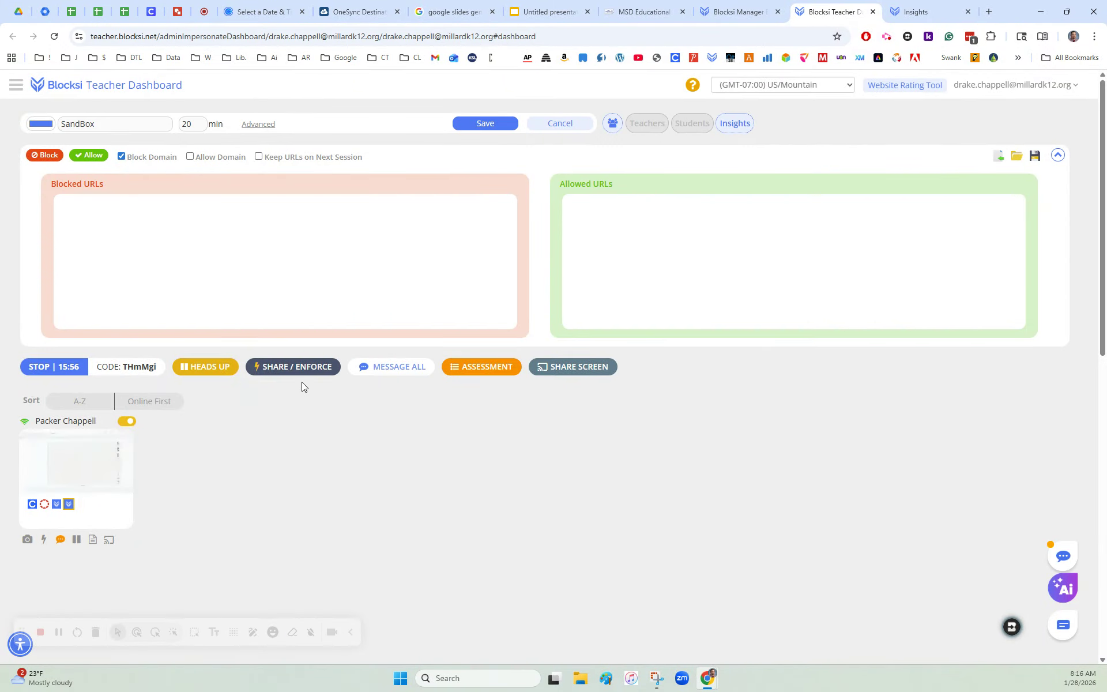
click(479, 369)
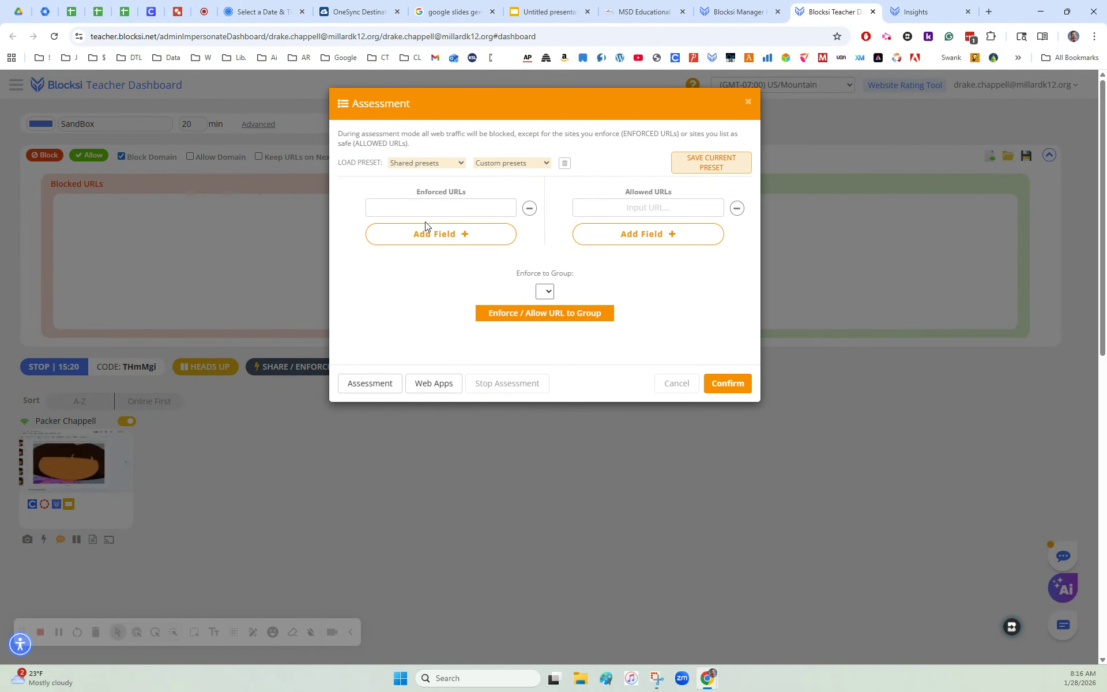
click(749, 103)
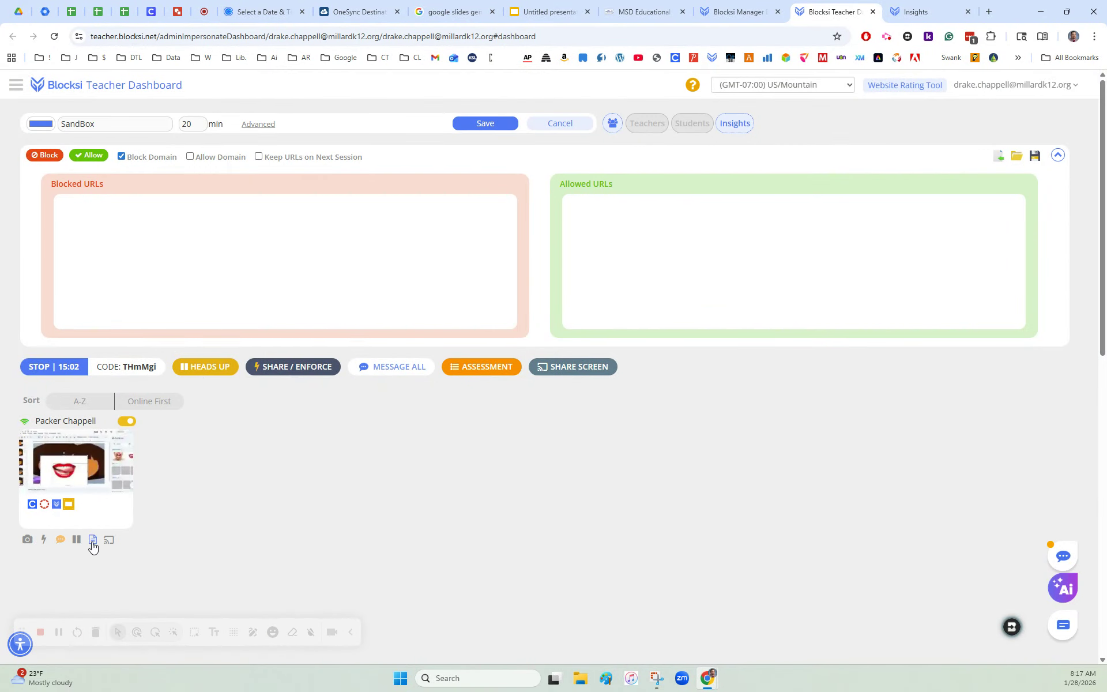
Step: Read the connected student's chat reply, minimize the chat, and view the accessibility menu options without enabling any
click(60, 541)
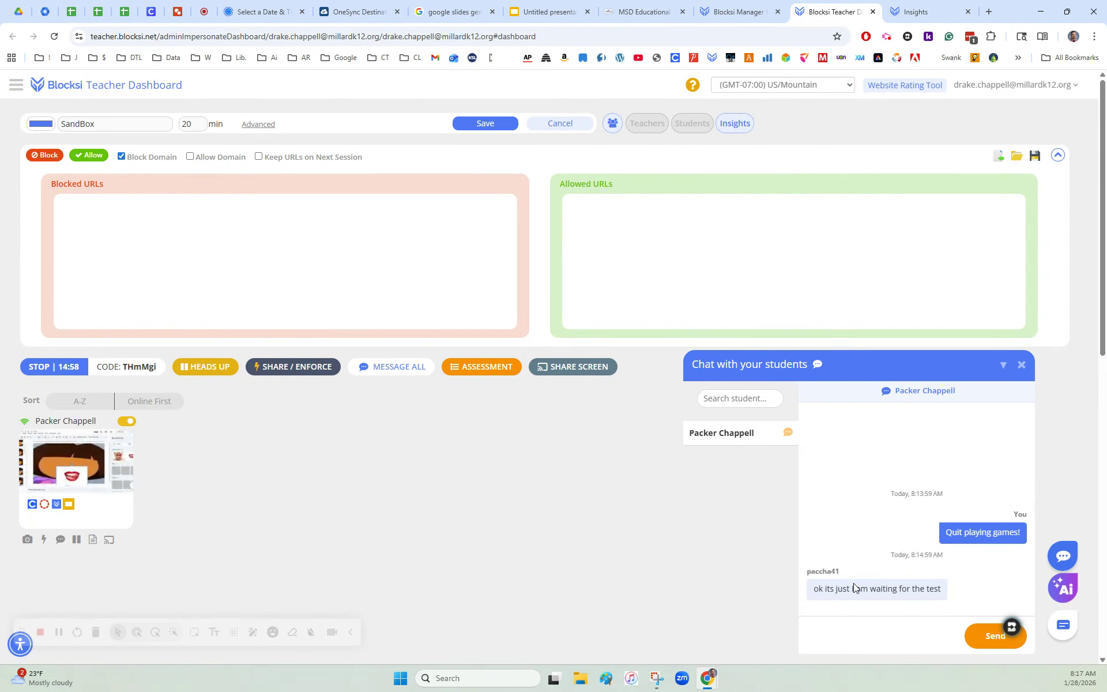
click(1003, 368)
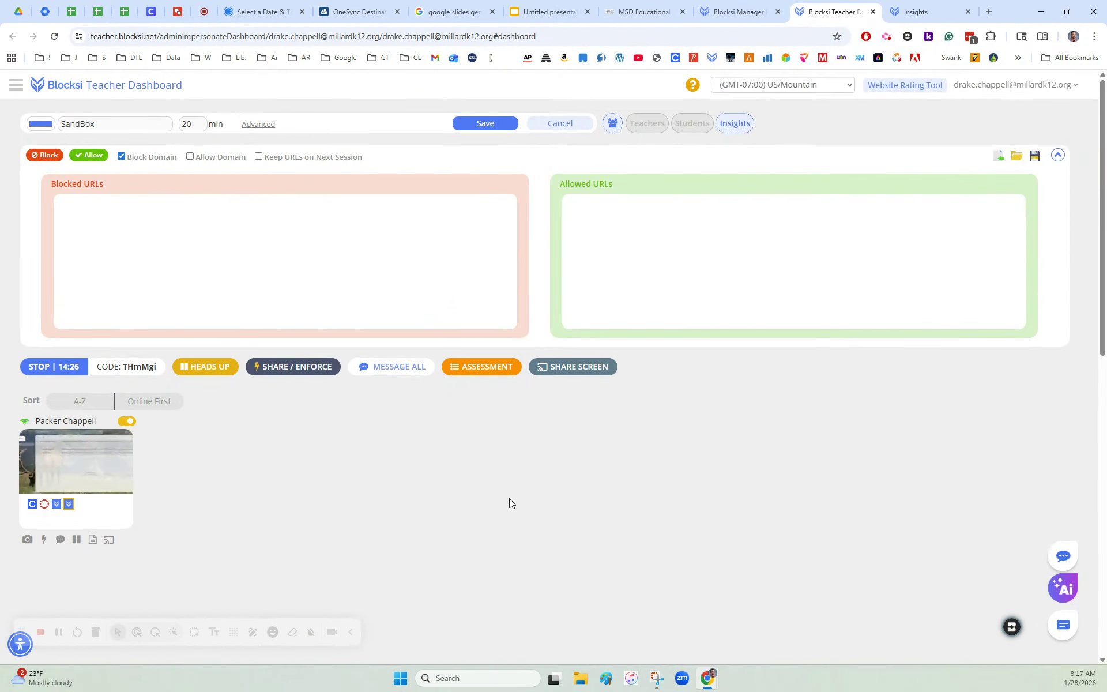
click(19, 655)
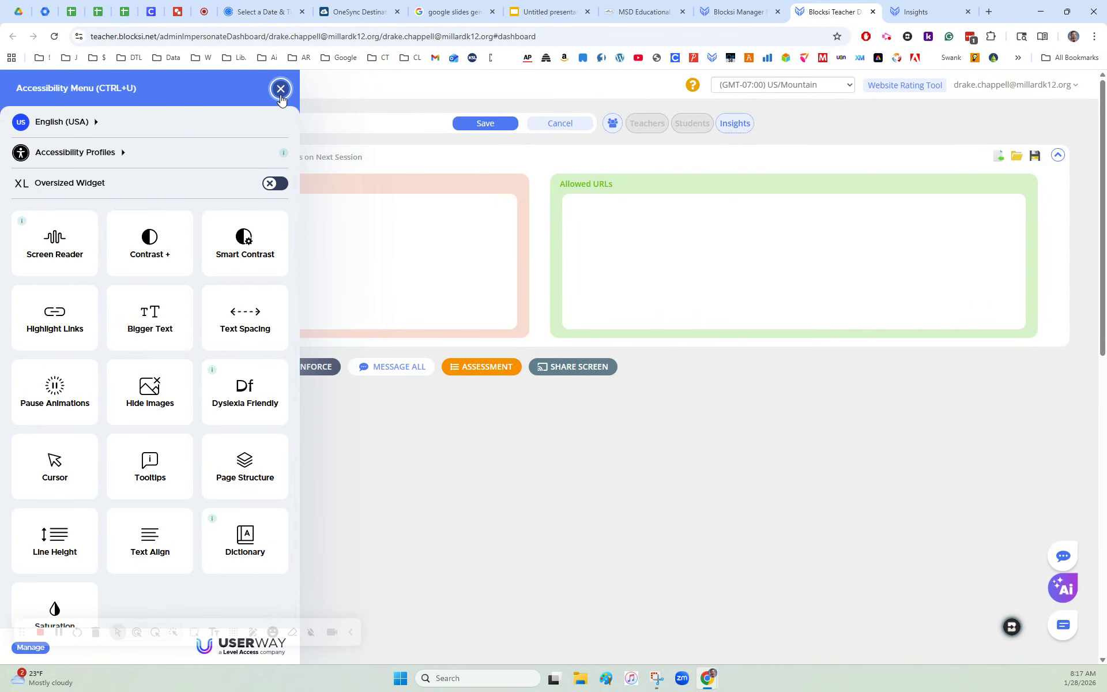
click(281, 90)
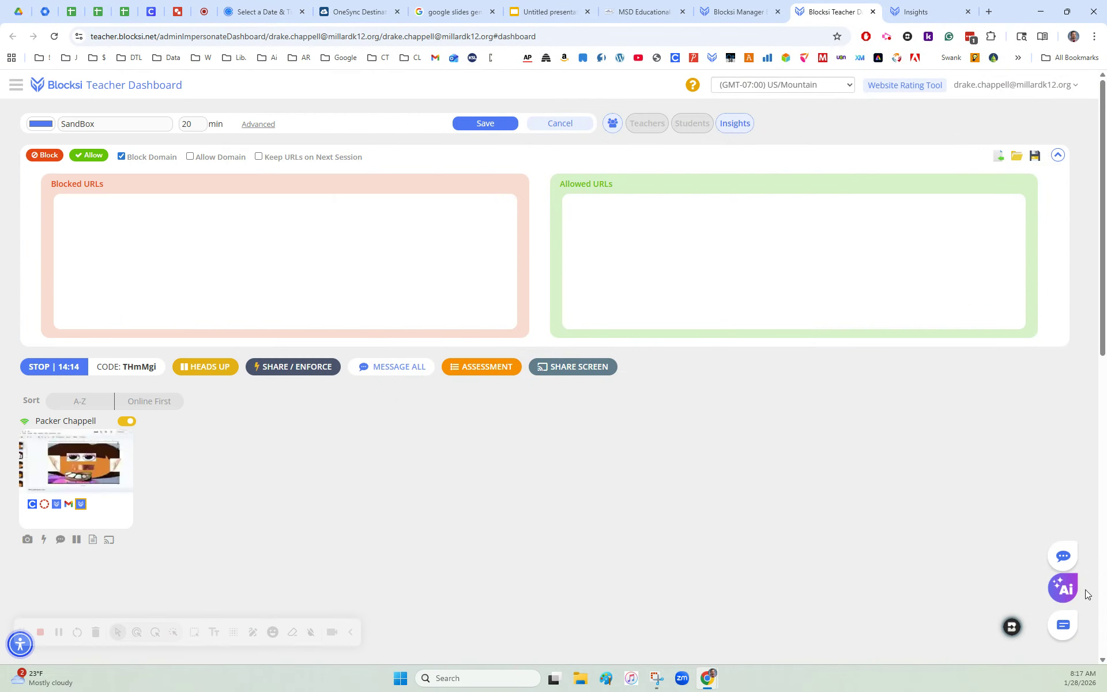
Step: Look at the AI Hub tools and the Teacher Support chat, closing each without using it
click(1064, 558)
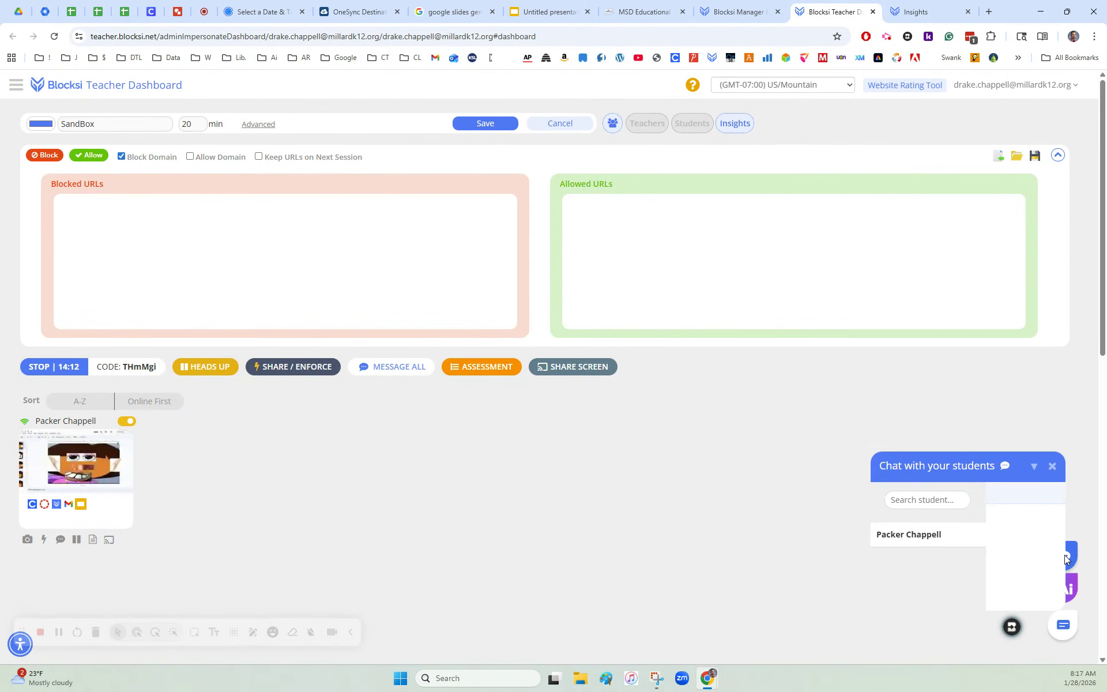
click(1063, 590)
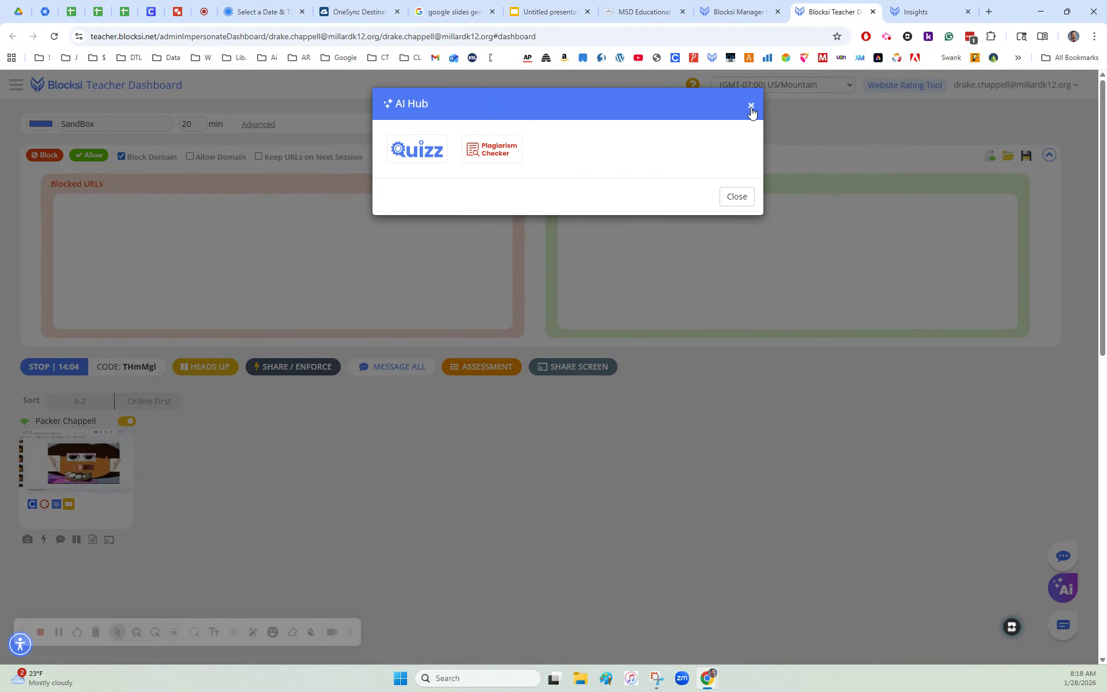
click(751, 107)
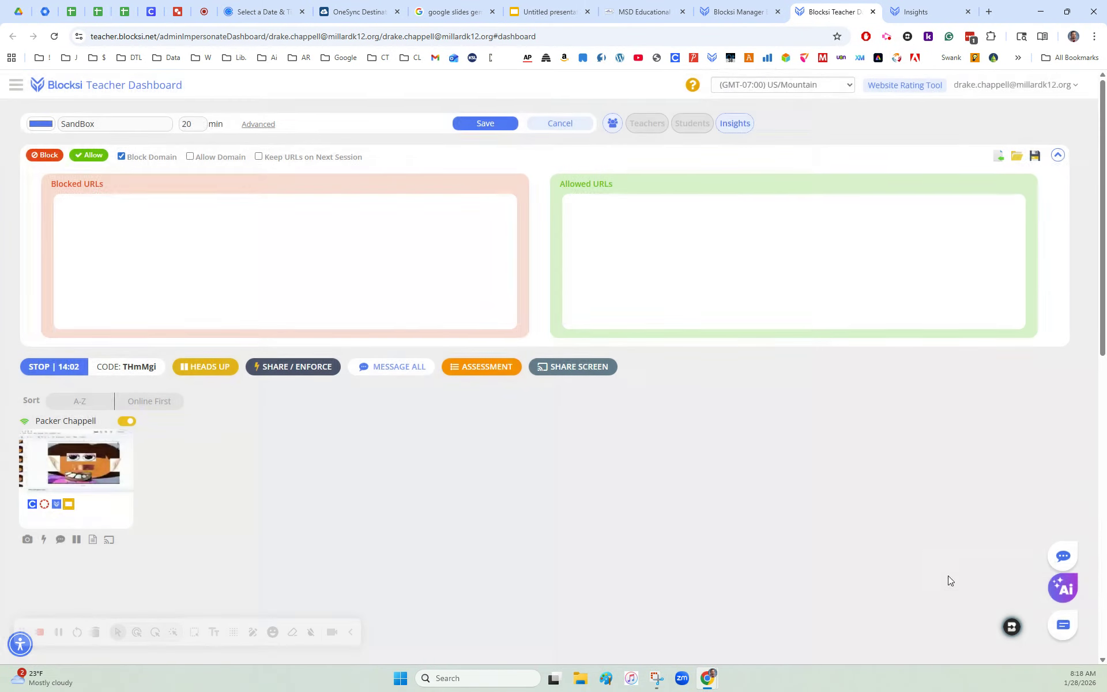
click(1059, 629)
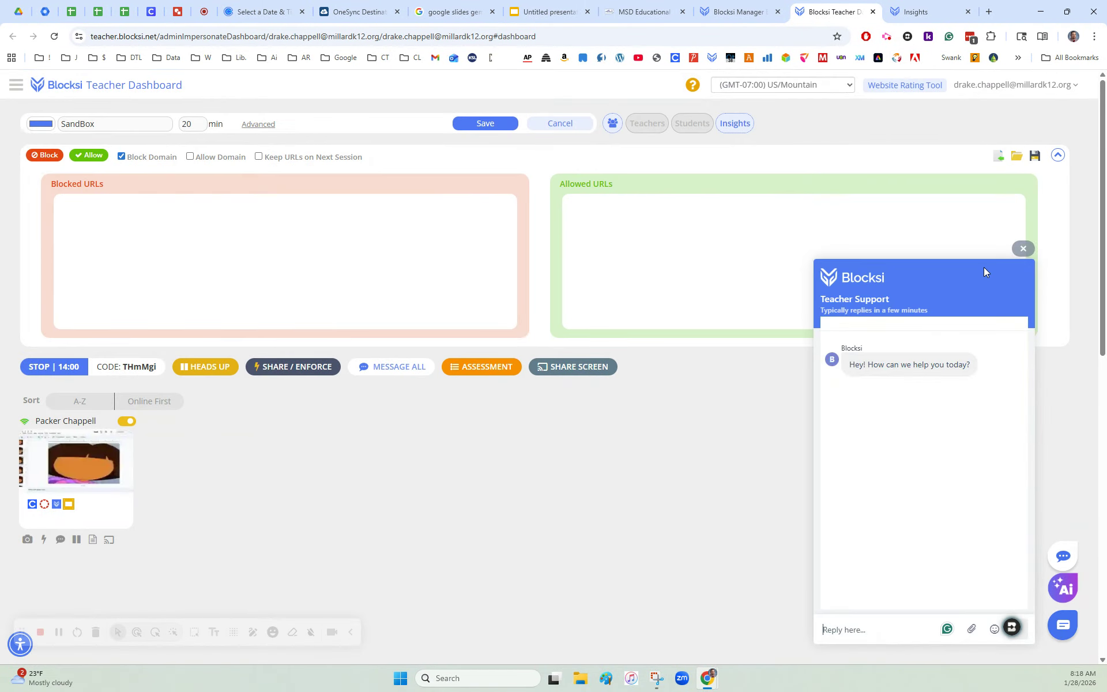
click(1023, 249)
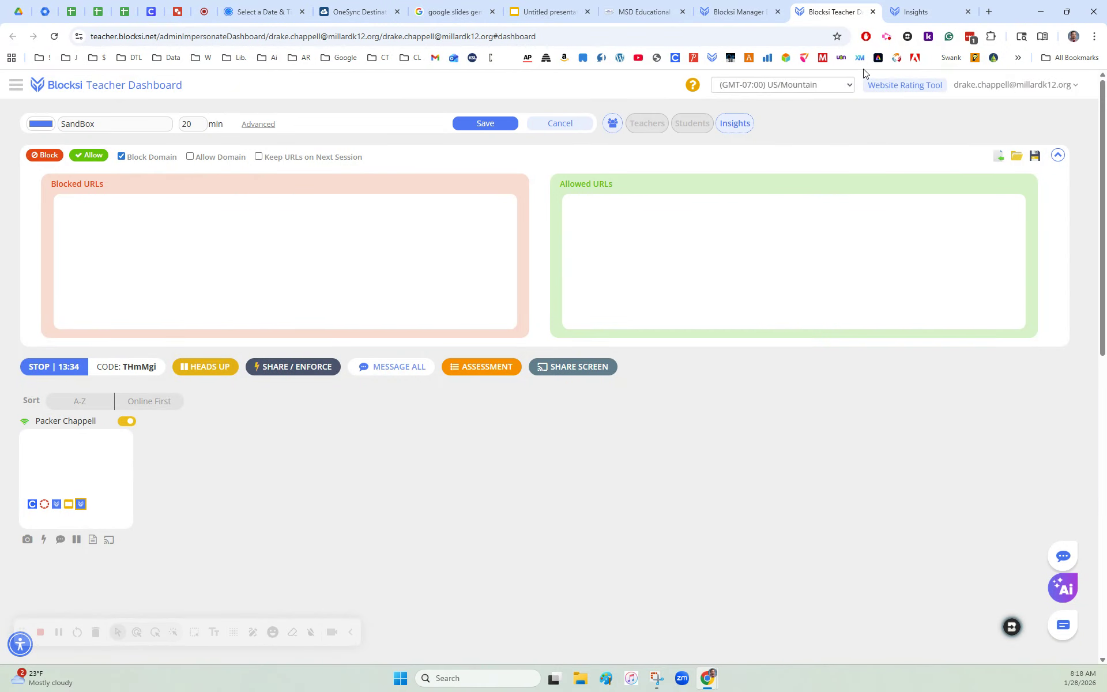
click(887, 38)
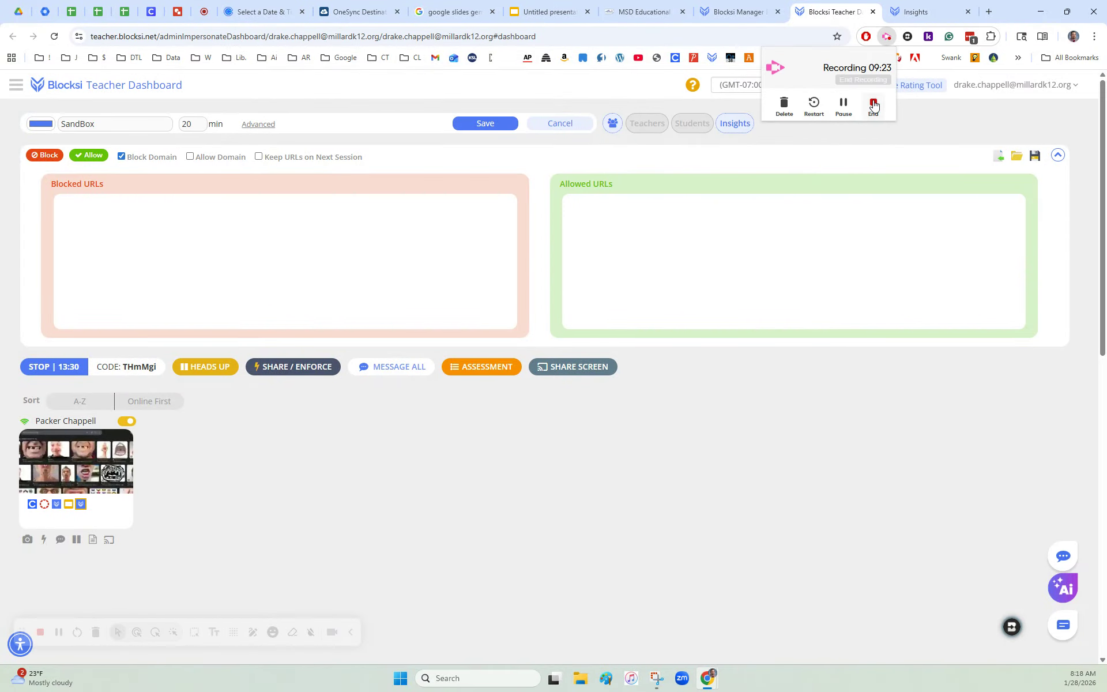